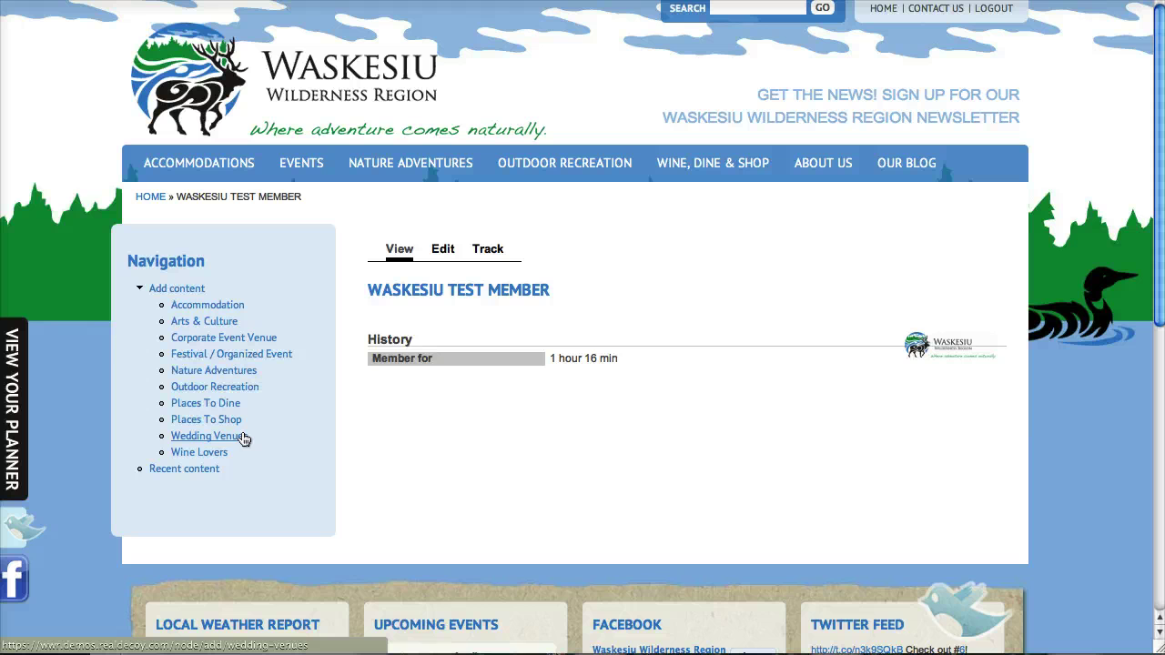
- Create a new Wedding Venues entry and give it the title "My Wedding Venue"
{"action": "left_click", "coordinate": [221, 442]}
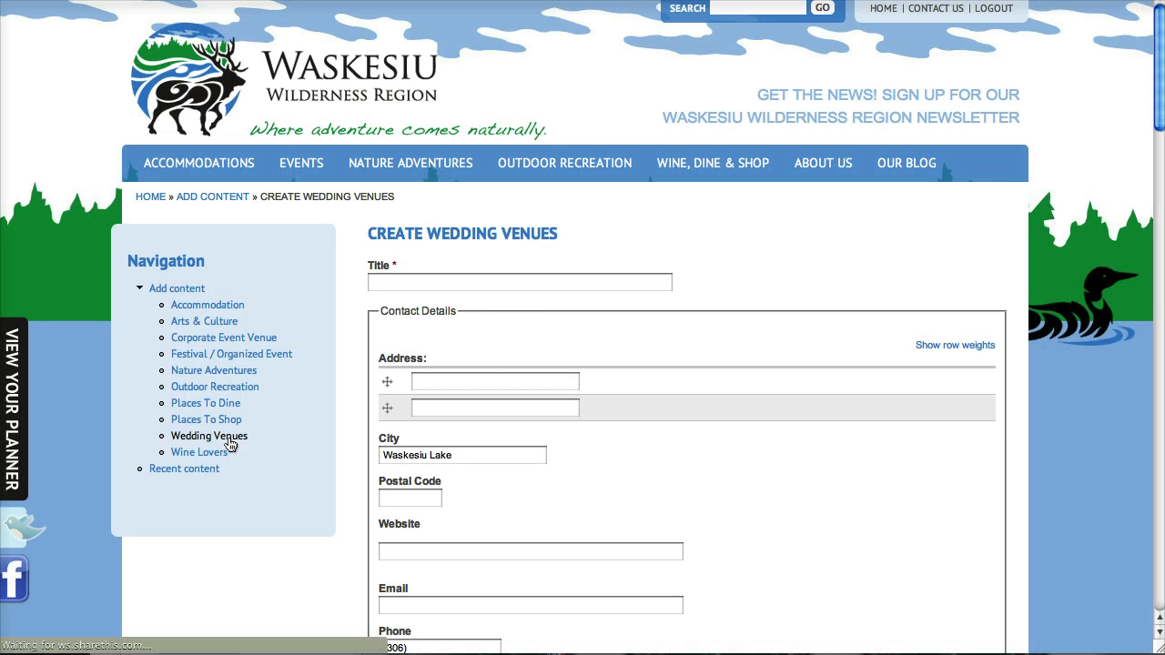
{"action": "left_click", "coordinate": [420, 286]}
{"action": "type", "text": "M"}
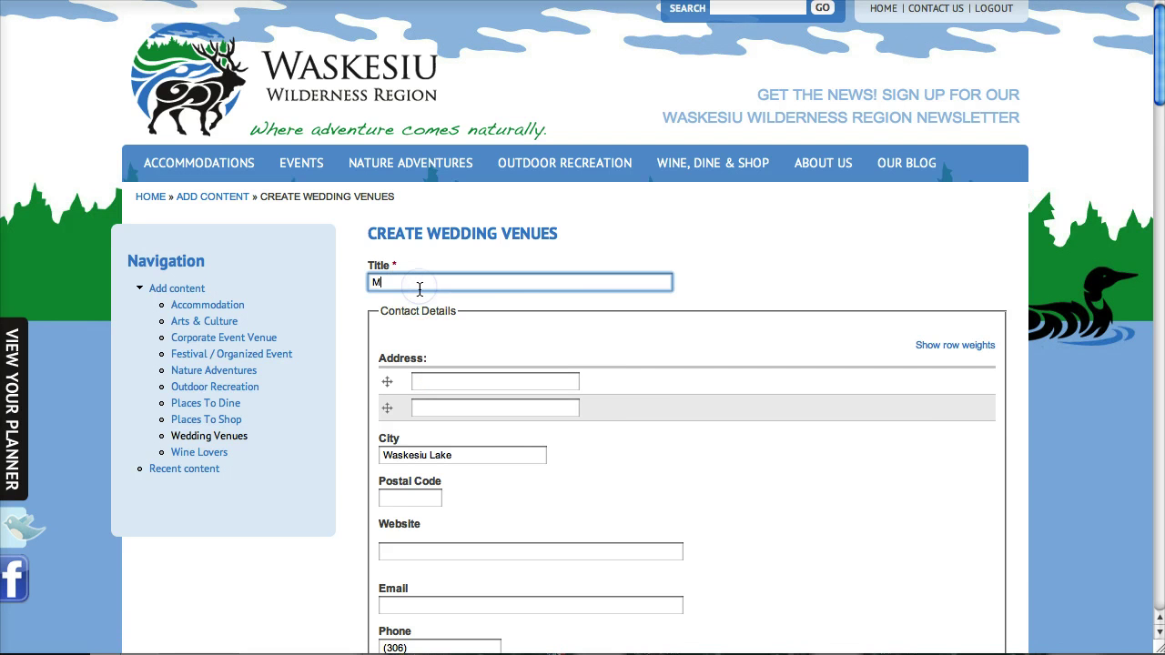
{"action": "type", "text": "y Wedding Venue"}
{"action": "key", "text": "Tab"}
- Enter the venue's street address in the first address line of the contact details
{"action": "scroll", "coordinate": [516, 412], "scroll_direction": "down", "scroll_amount": 3}
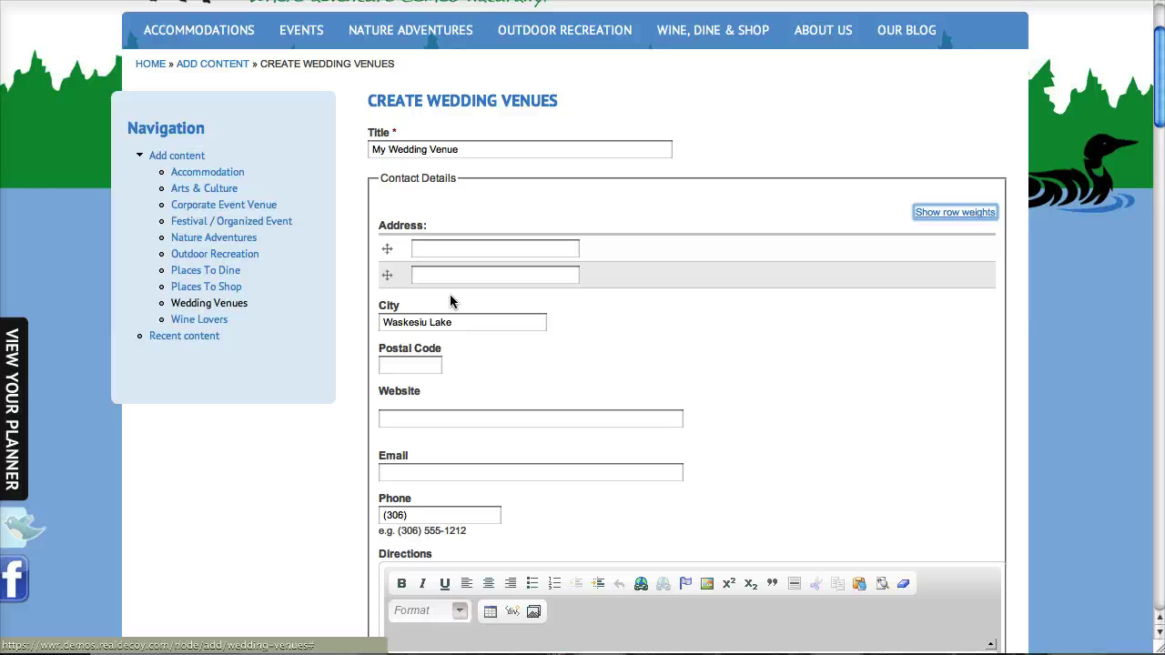
{"action": "left_click", "coordinate": [463, 248]}
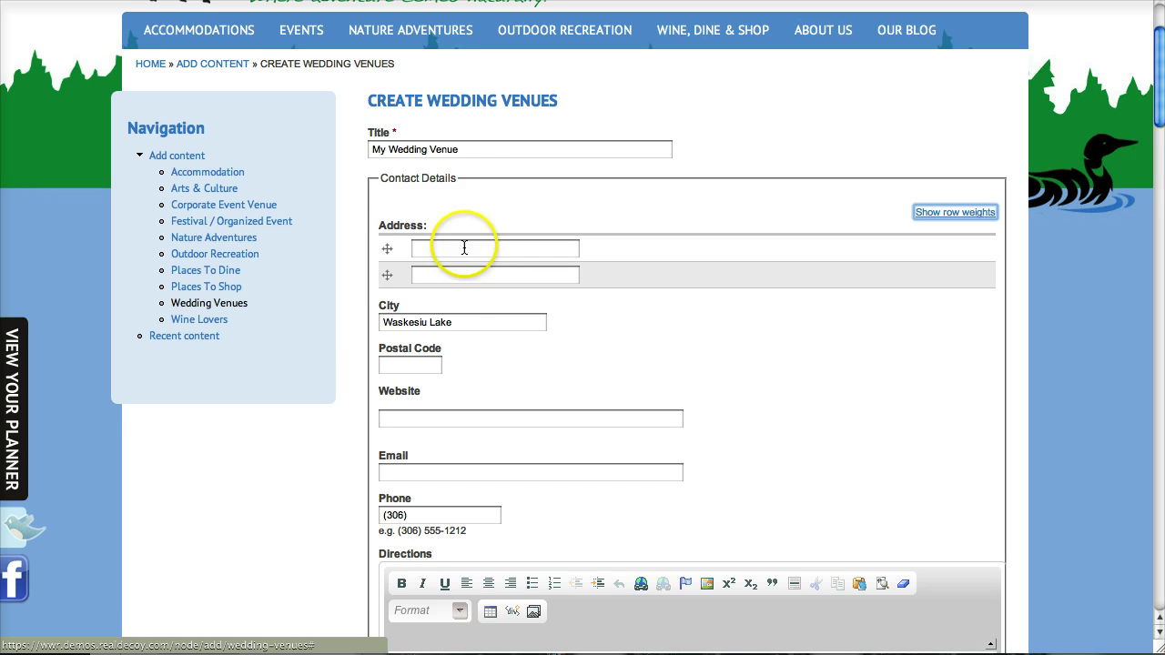
{"action": "type", "text": "123 Main "}
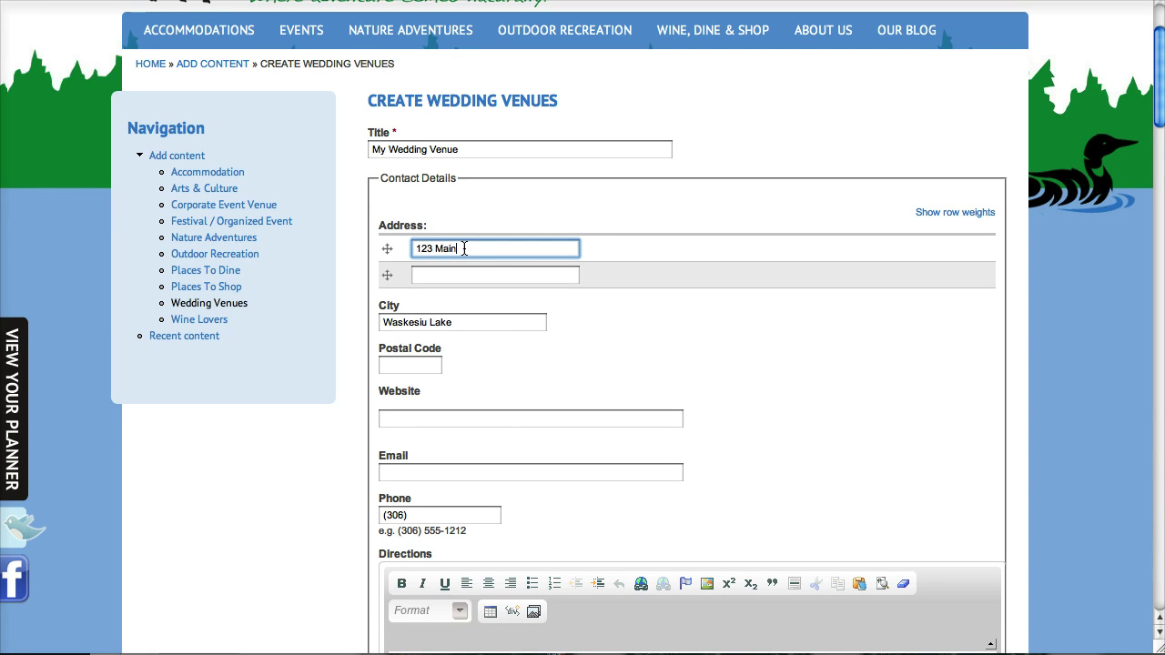
{"action": "type", "text": "Street"}
{"action": "key", "text": "Tab"}
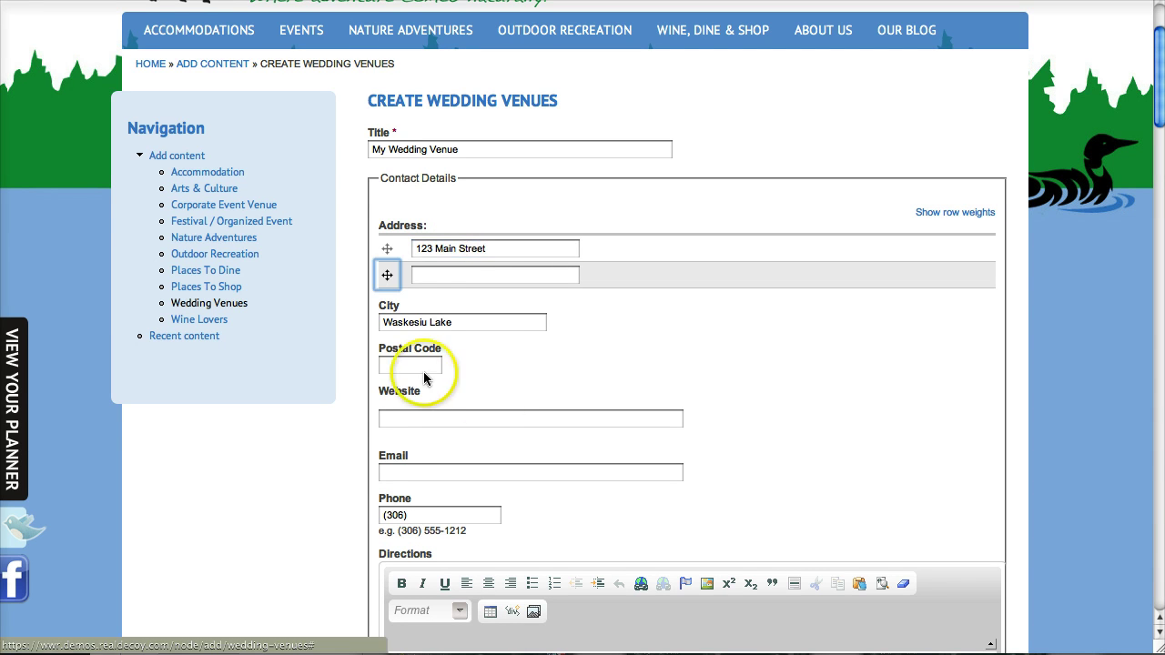
- Examine the website, email, phone and directions fields in the contact details
{"action": "left_click", "coordinate": [414, 422]}
{"action": "scroll", "coordinate": [382, 489], "scroll_direction": "down", "scroll_amount": 10}
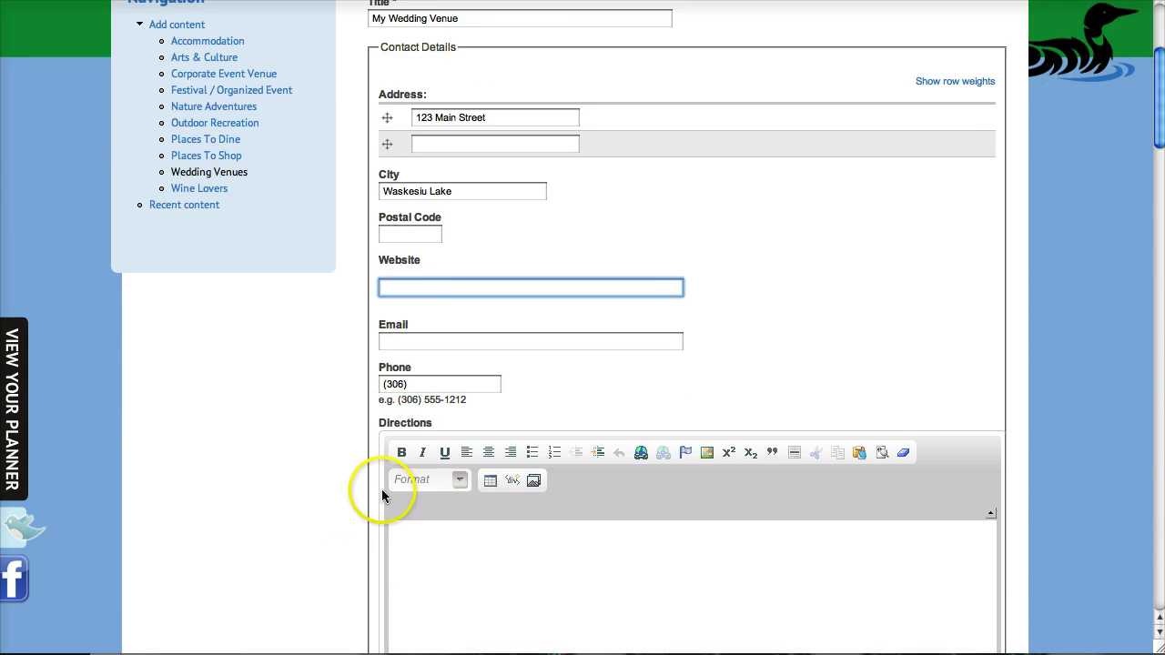
{"action": "scroll", "coordinate": [306, 507], "scroll_direction": "up", "scroll_amount": 5}
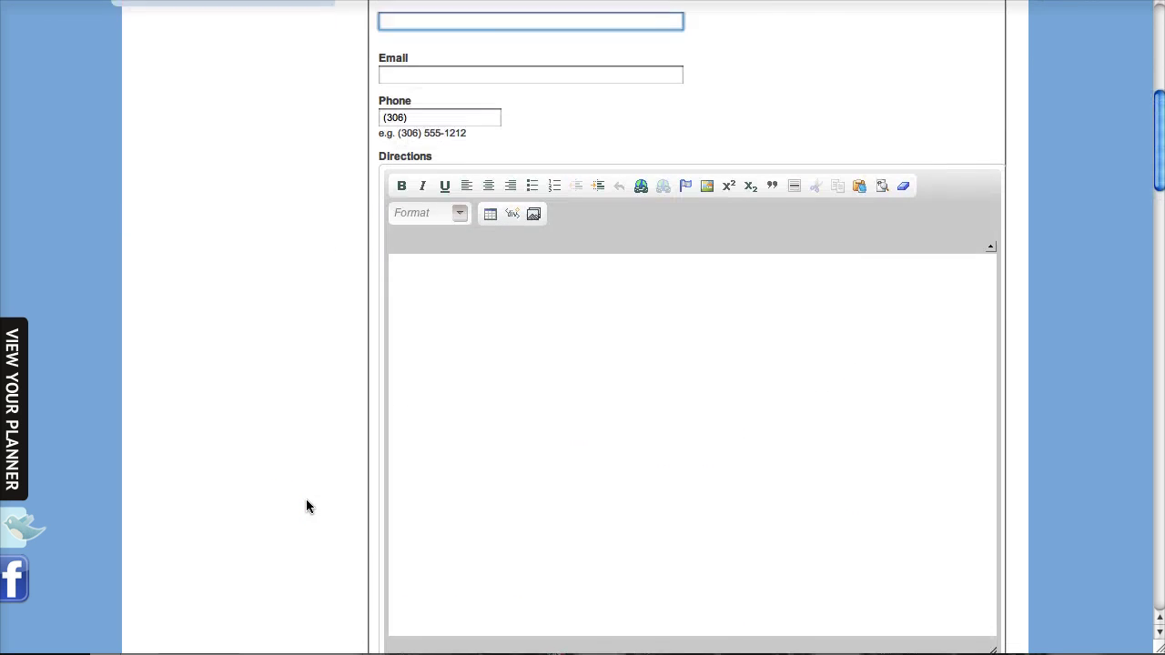
{"action": "left_click", "coordinate": [441, 289]}
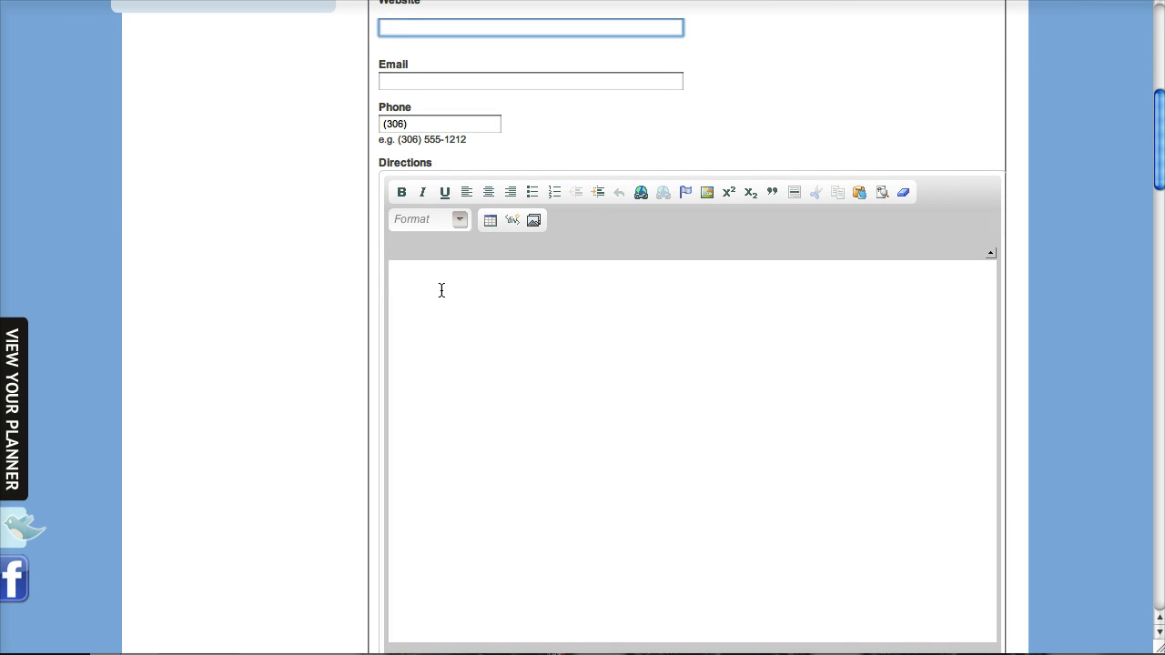
{"action": "left_click", "coordinate": [442, 290]}
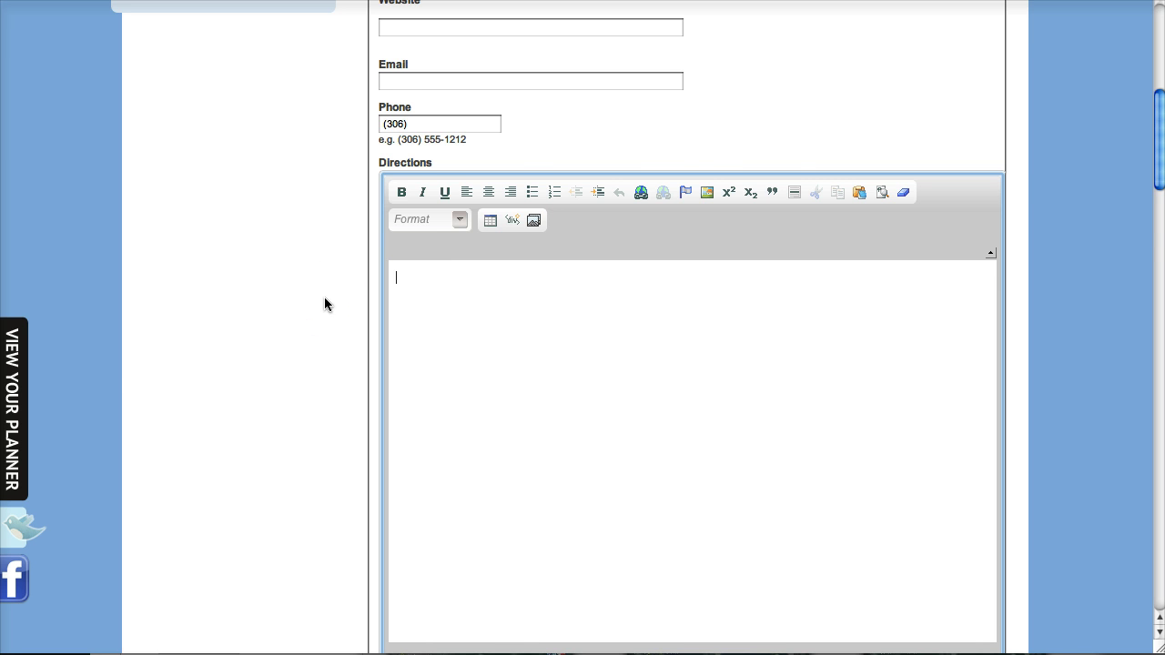
{"action": "scroll", "coordinate": [324, 296], "scroll_direction": "up", "scroll_amount": 5}
{"action": "scroll", "coordinate": [362, 487], "scroll_direction": "down", "scroll_amount": 8}
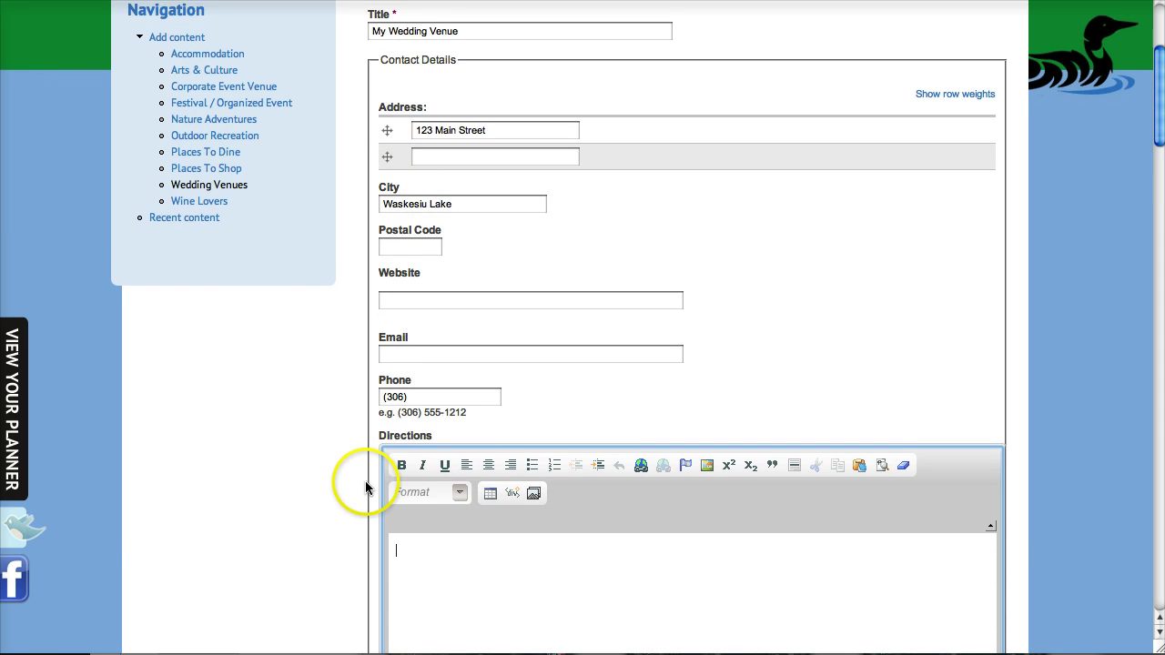
- Mark Spring, Summer and Fall as the venue's seasons
{"action": "scroll", "coordinate": [356, 485], "scroll_direction": "down", "scroll_amount": 6}
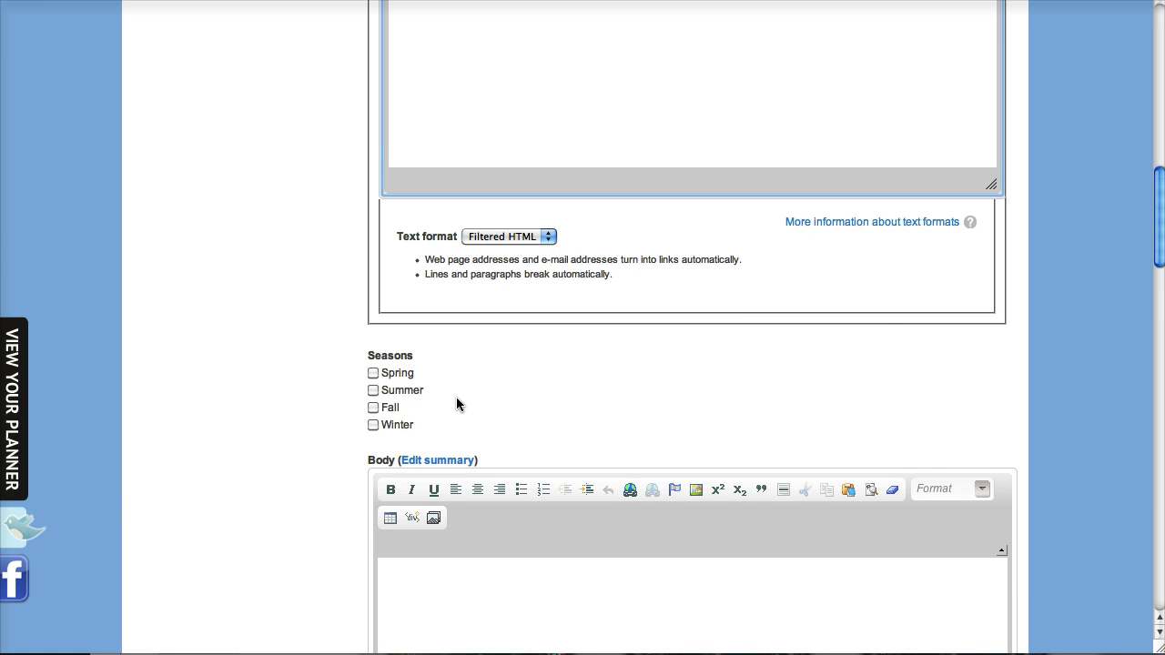
{"action": "left_click", "coordinate": [373, 373]}
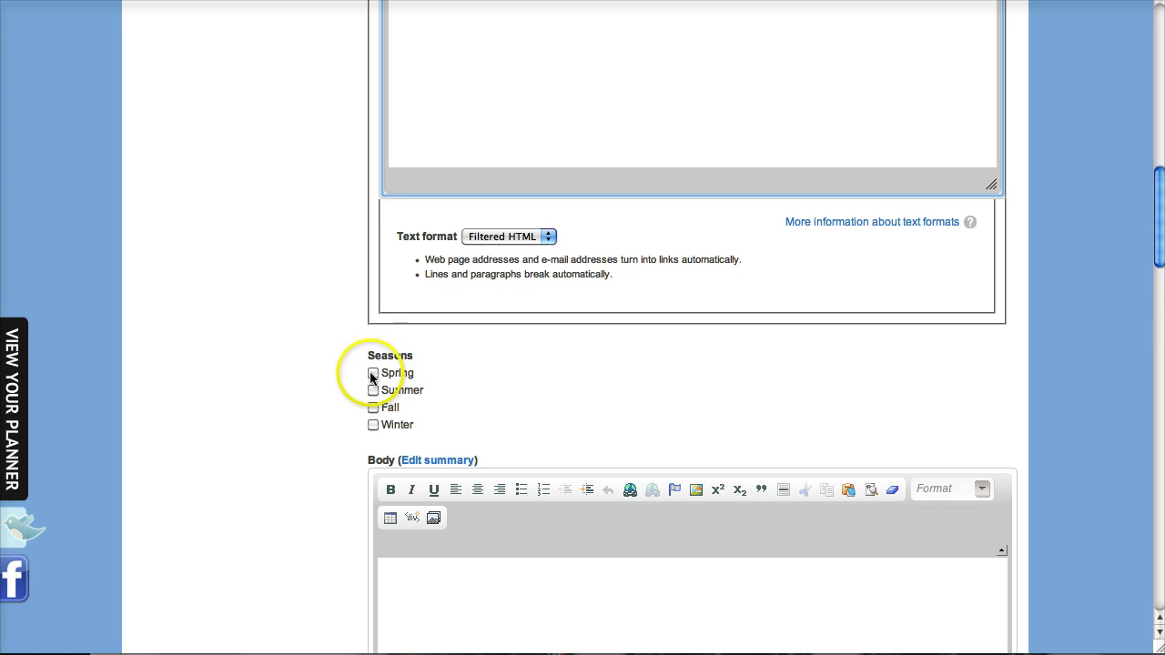
{"action": "left_click", "coordinate": [374, 391]}
{"action": "left_click", "coordinate": [373, 407]}
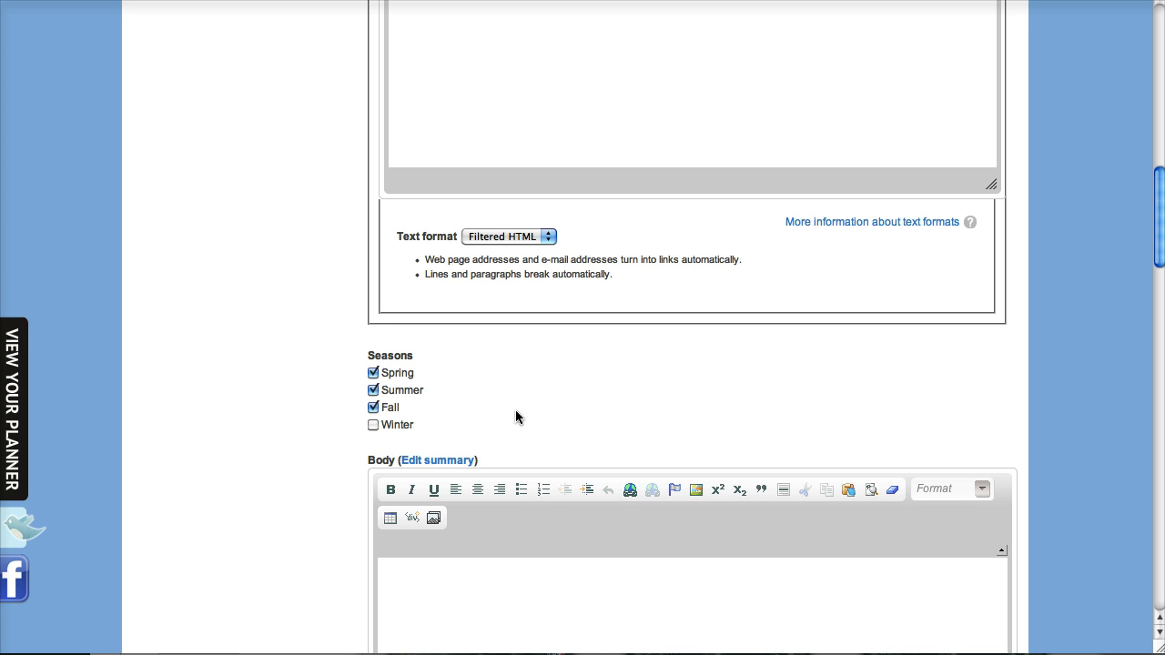
- Enter "This is my test record" as the body text and make the word "test" bold
{"action": "scroll", "coordinate": [323, 471], "scroll_direction": "down", "scroll_amount": 3}
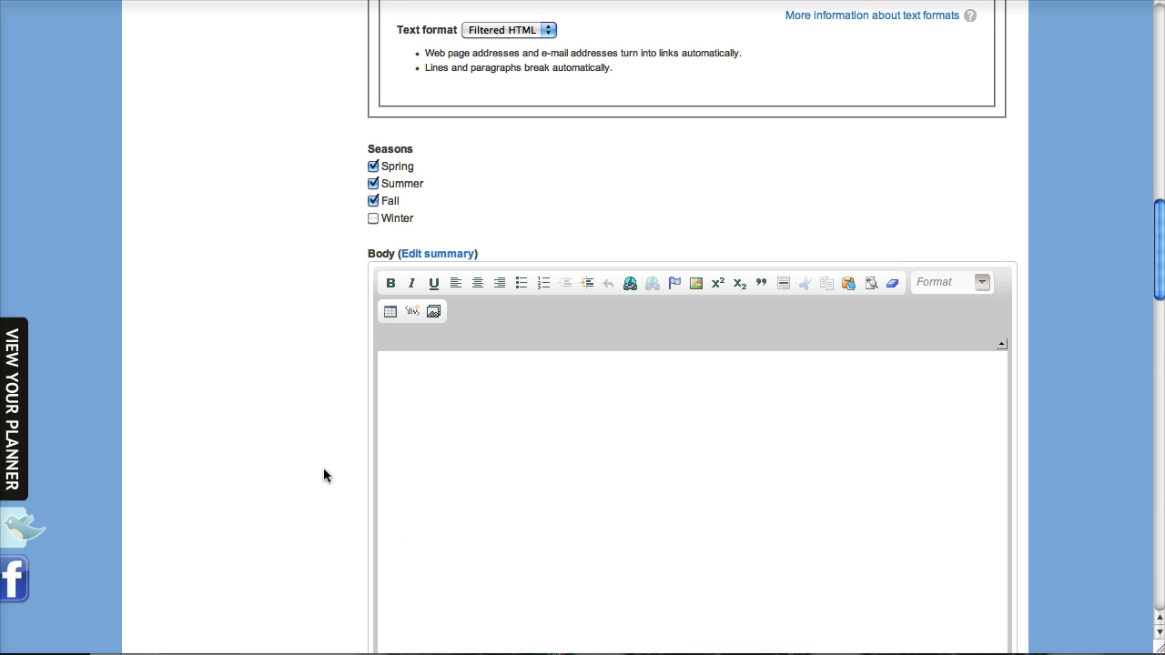
{"action": "left_click", "coordinate": [438, 441]}
{"action": "left_click", "coordinate": [407, 367]}
{"action": "type", "text": "This is "}
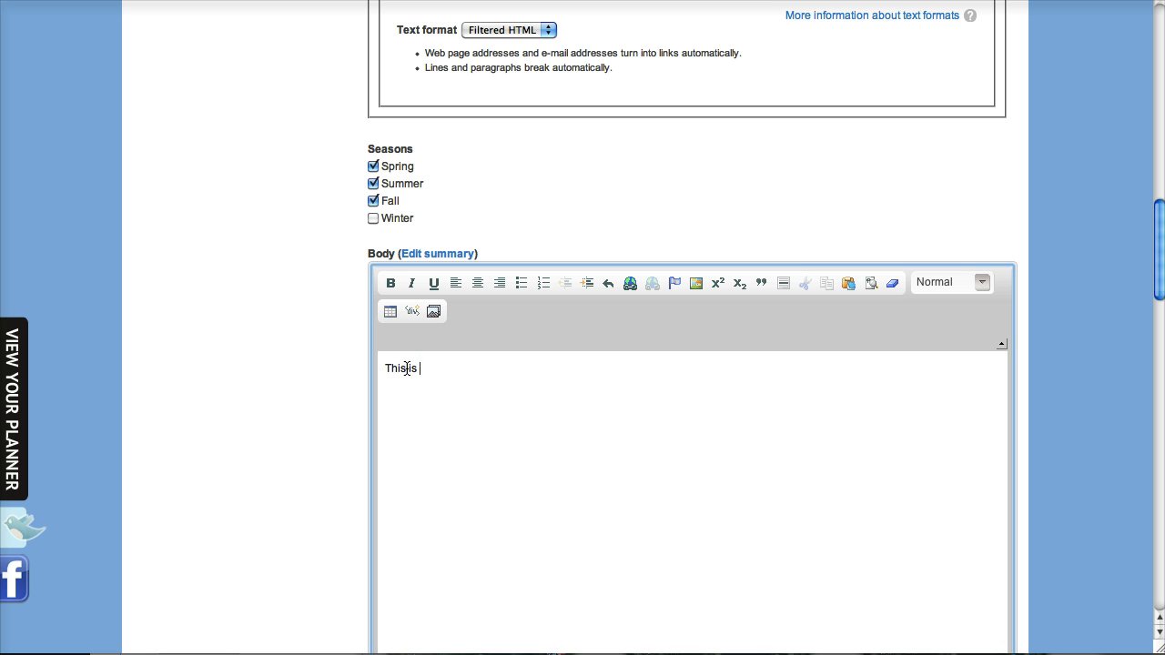
{"action": "type", "text": "my test record"}
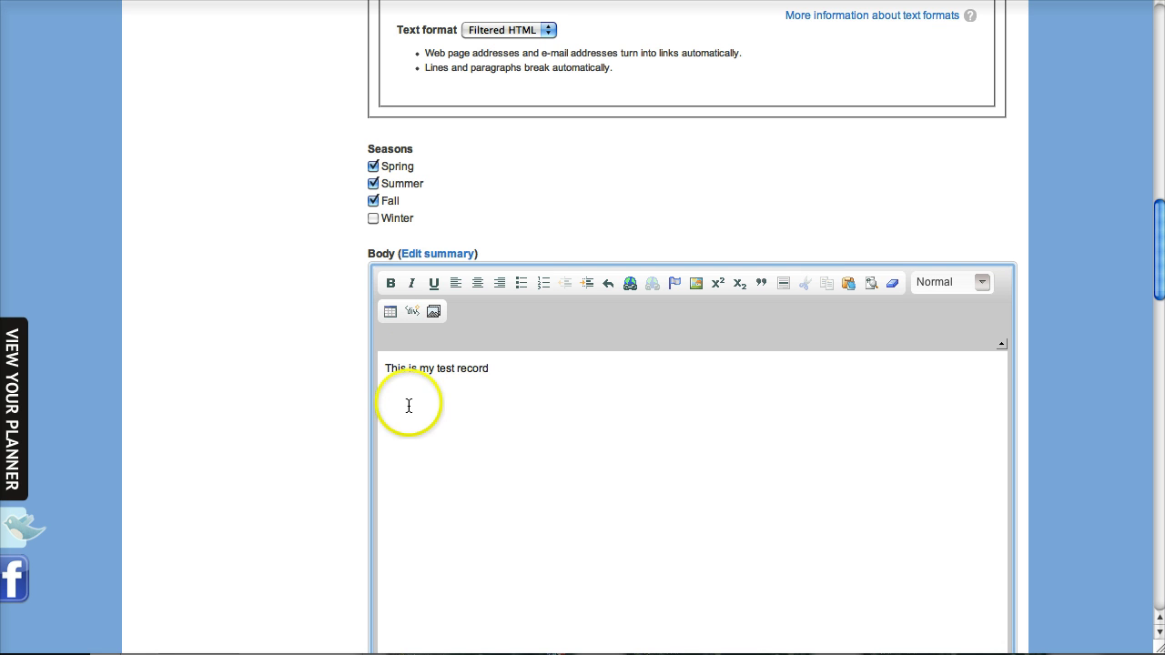
{"action": "left_click", "coordinate": [446, 368]}
{"action": "left_click", "coordinate": [390, 283]}
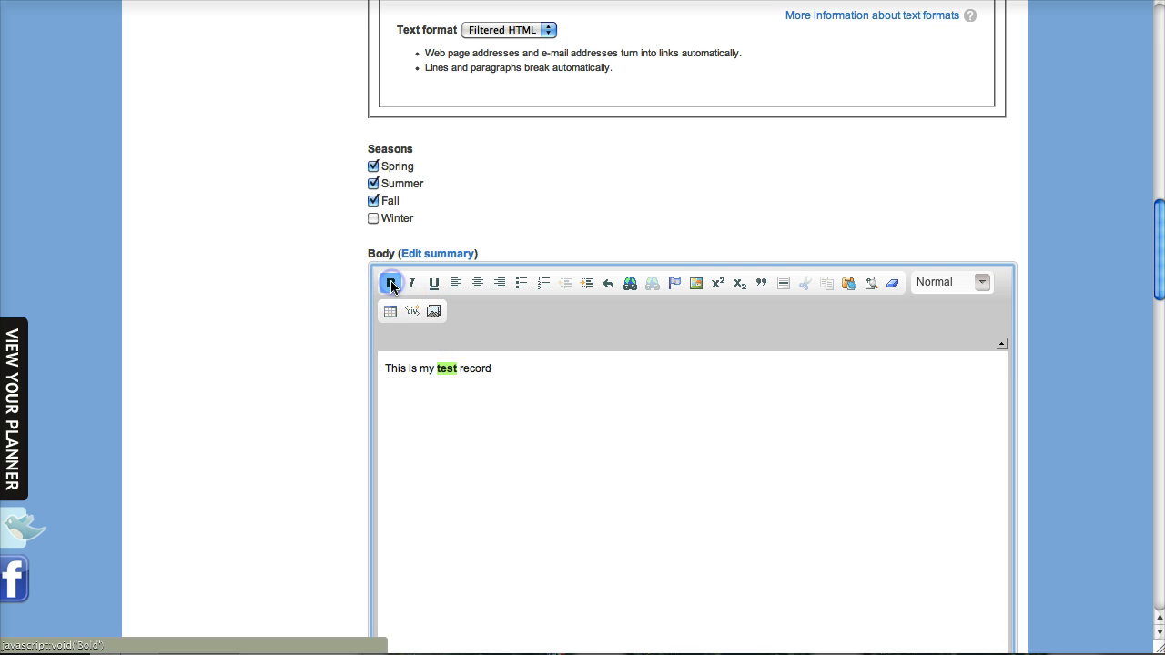
- Add the separate lines "test 1", "test 2" and "test 3" below the body sentence, leaving an empty line between
{"action": "left_click", "coordinate": [524, 380]}
{"action": "key", "text": "Return"}
{"action": "key", "text": "Return"}
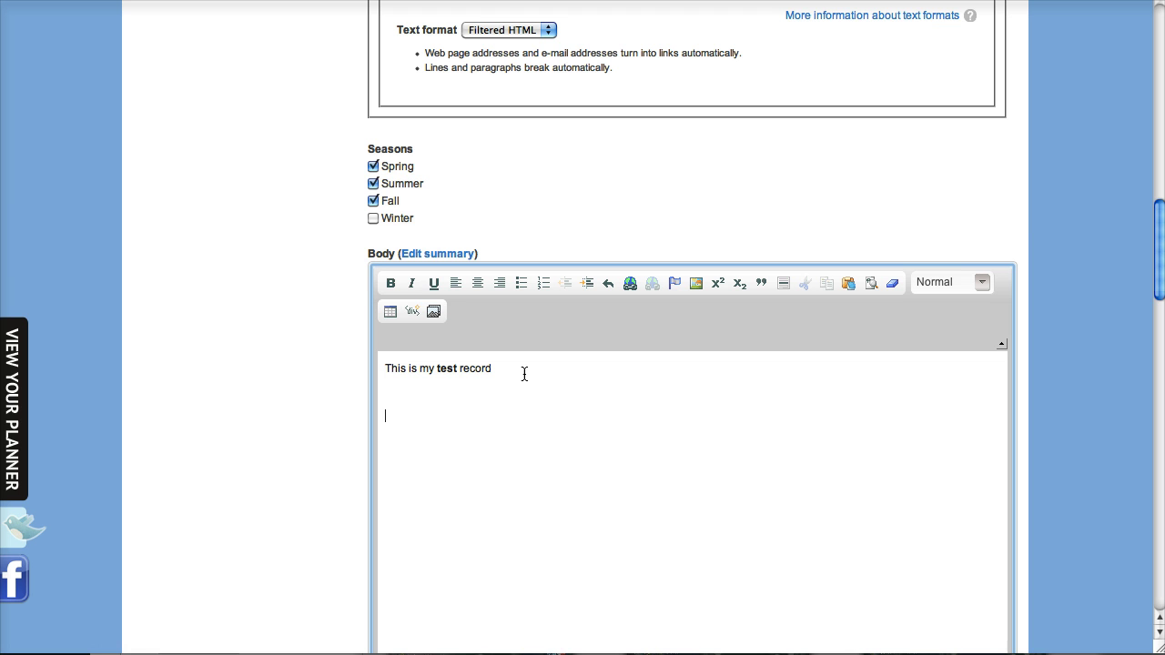
{"action": "type", "text": "asd"}
{"action": "key", "text": "BackSpace"}
{"action": "key", "text": "BackSpace"}
{"action": "key", "text": "BackSpace"}
{"action": "type", "text": "test 1"}
{"action": "key", "text": "Return"}
{"action": "type", "text": "test 2"}
{"action": "key", "text": "BackSpace"}
{"action": "key", "text": "Return"}
{"action": "type", "text": "test 3"}
- Format the three test lines as a bulleted list and convert it to a numbered list
{"action": "left_click", "coordinate": [433, 438]}
{"action": "left_click_drag", "start_coordinate": [418, 463], "coordinate": [386, 412]}
{"action": "left_click", "coordinate": [521, 283]}
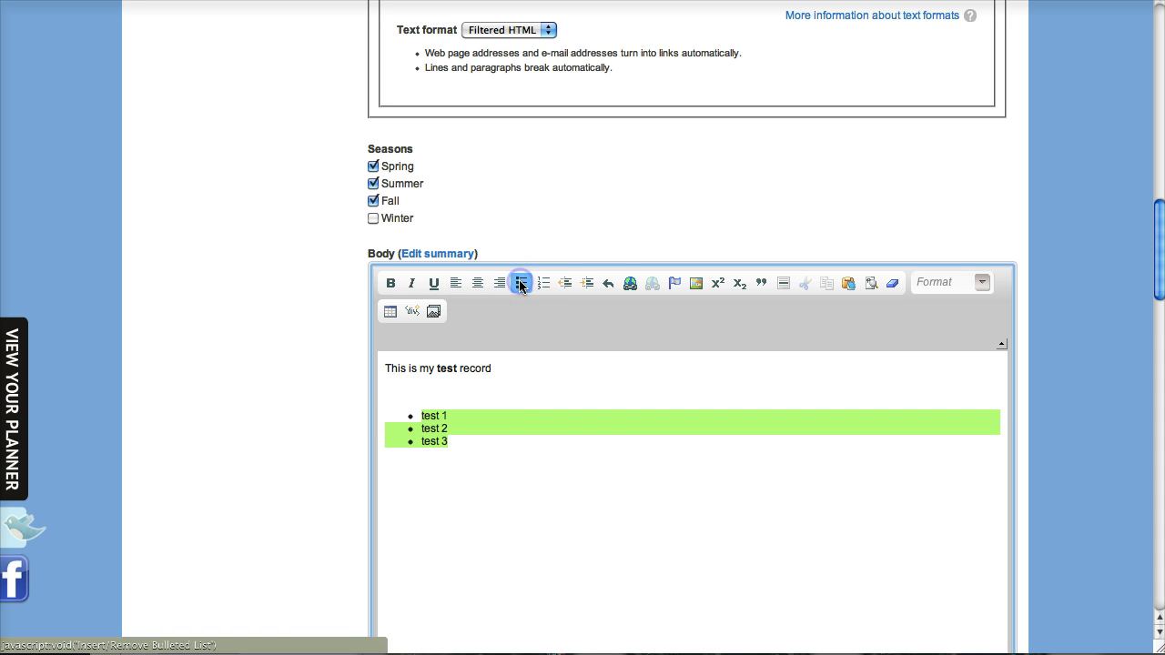
{"action": "left_click", "coordinate": [544, 283]}
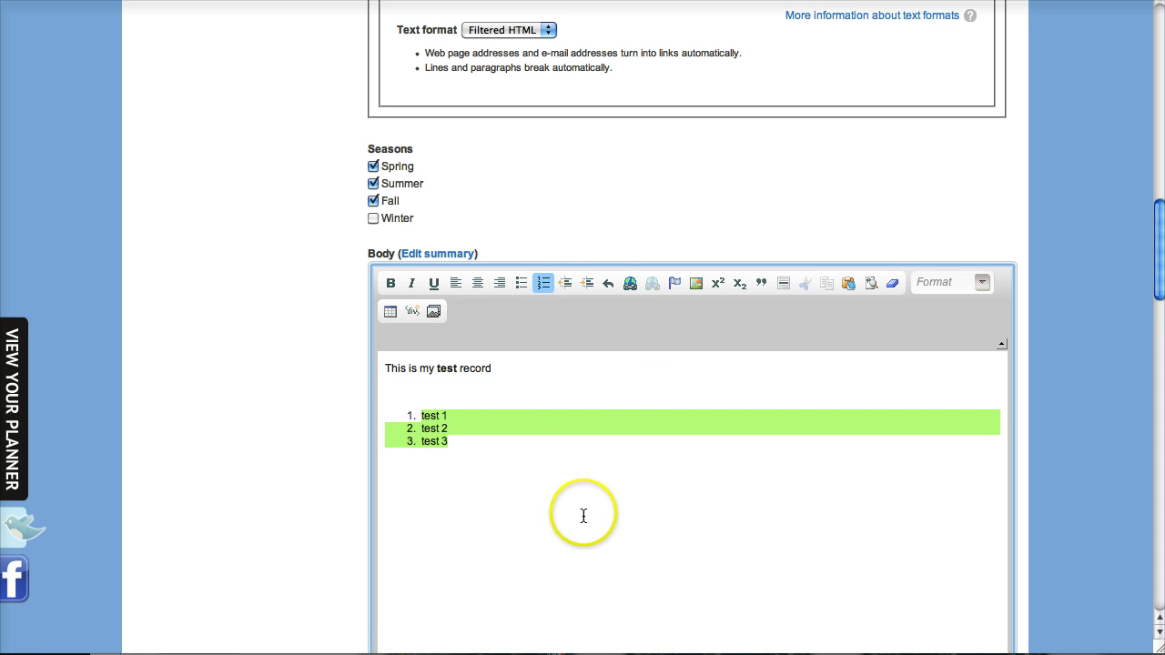
- Try increasing the numbered list's indent and decrease it back to its original level
{"action": "left_click", "coordinate": [590, 283]}
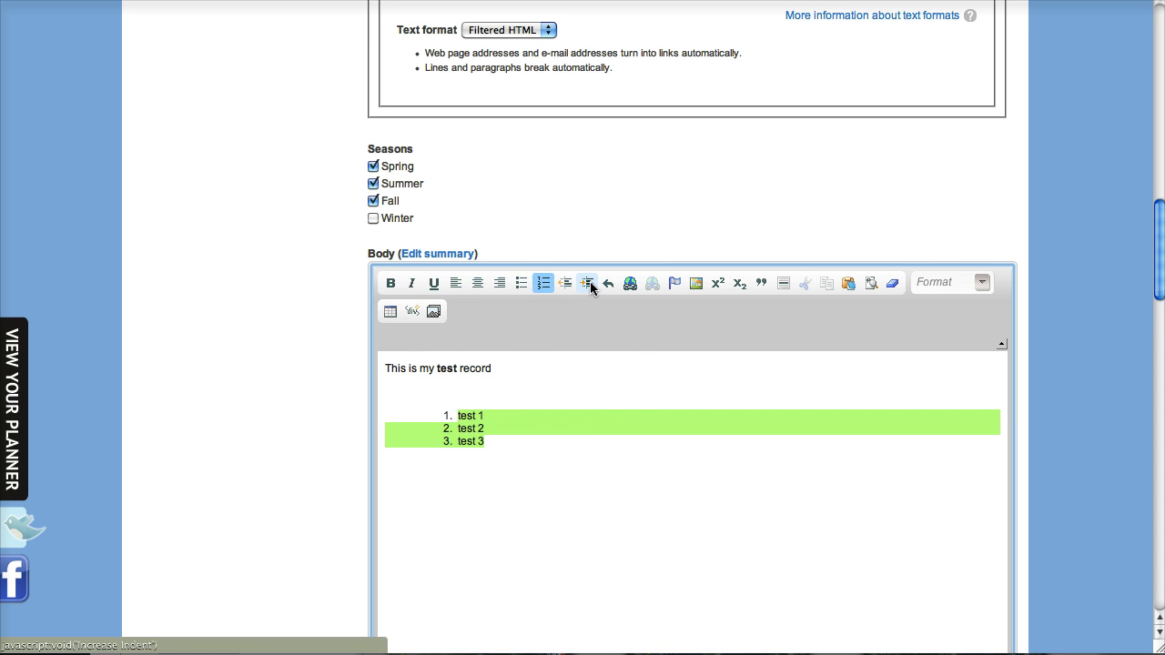
{"action": "left_click", "coordinate": [590, 283]}
{"action": "left_click", "coordinate": [568, 283]}
{"action": "left_click", "coordinate": [568, 284]}
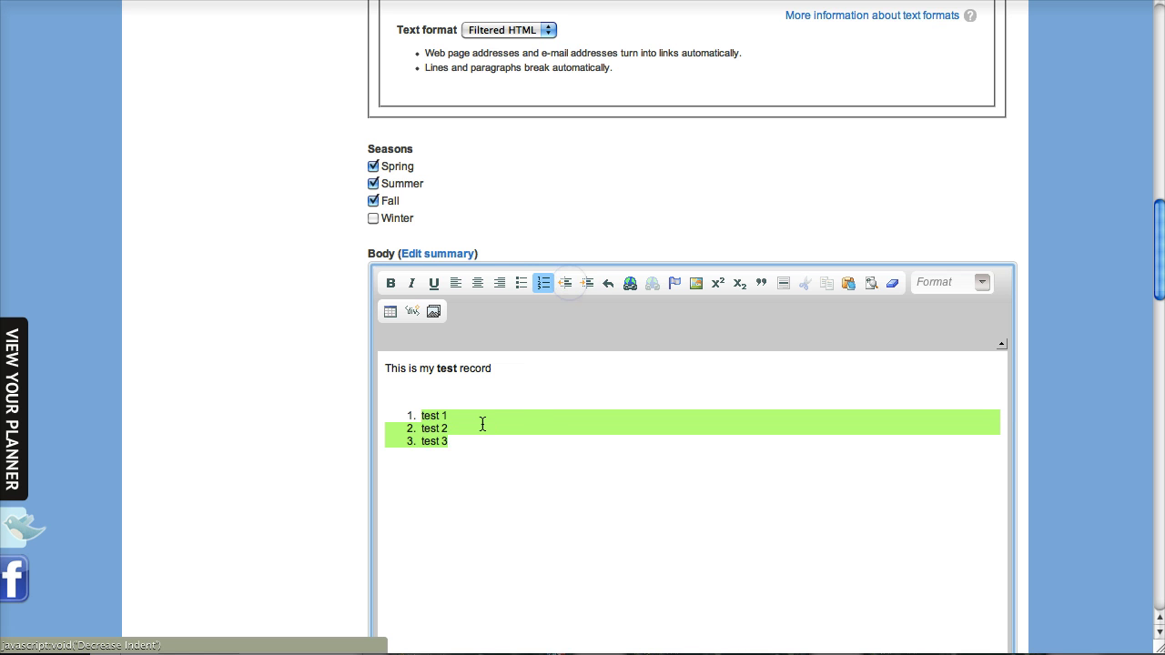
{"action": "left_click", "coordinate": [589, 285]}
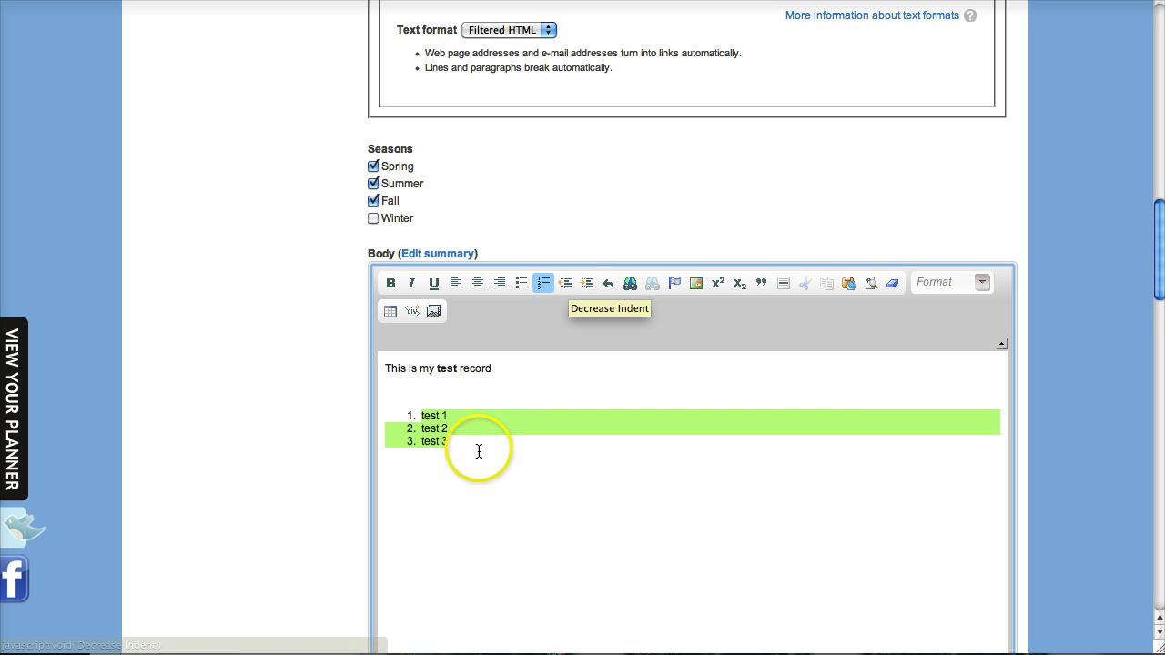
{"action": "scroll", "coordinate": [476, 447], "scroll_direction": "down", "scroll_amount": 4}
{"action": "scroll", "coordinate": [428, 242], "scroll_direction": "up", "scroll_amount": 3}
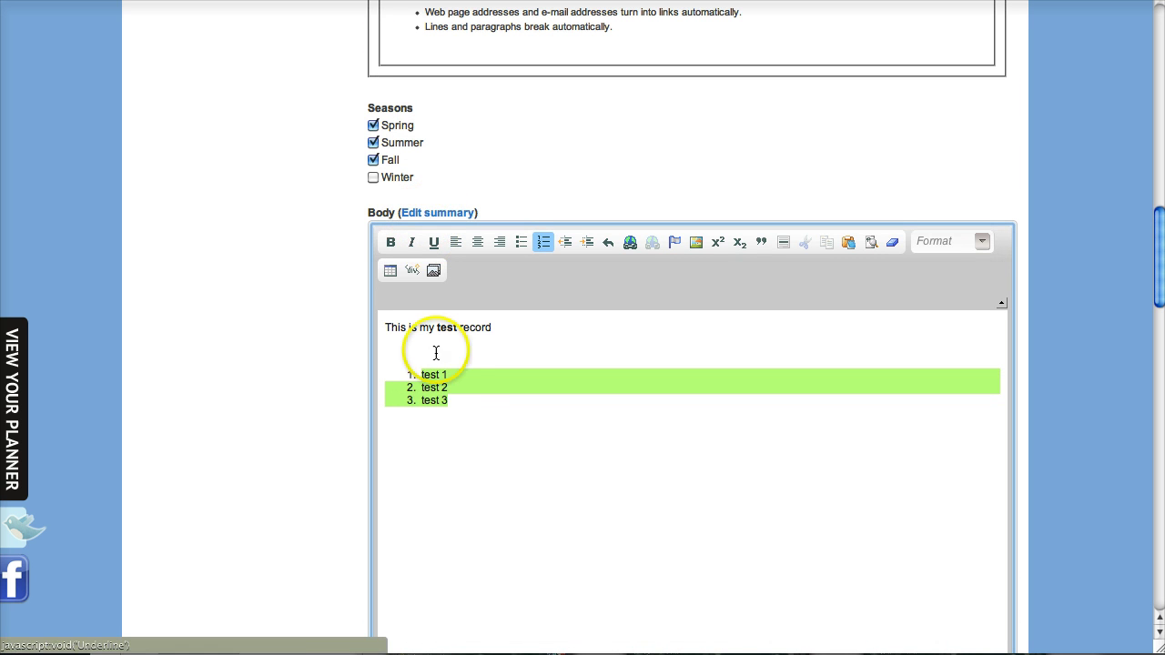
{"action": "left_click", "coordinate": [452, 403]}
{"action": "left_click_drag", "start_coordinate": [452, 403], "coordinate": [383, 326]}
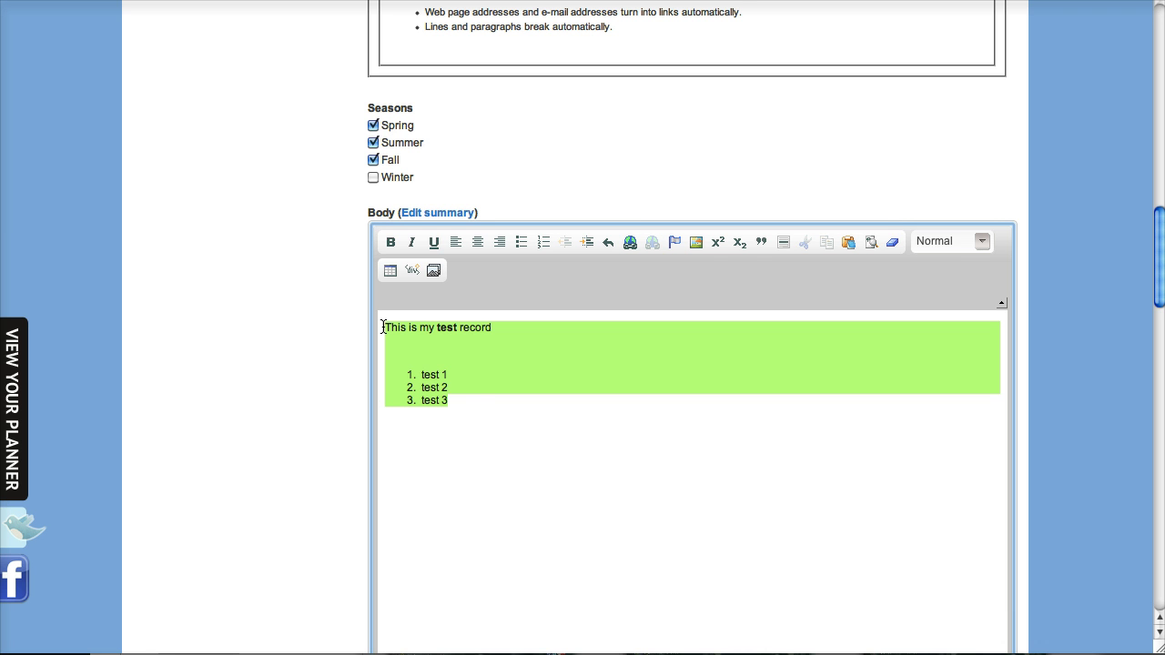
{"action": "left_click", "coordinate": [453, 406]}
{"action": "left_click_drag", "start_coordinate": [452, 404], "coordinate": [380, 325]}
- Show the body's summary field and enter "This is my summary" in it
{"action": "left_click", "coordinate": [448, 217]}
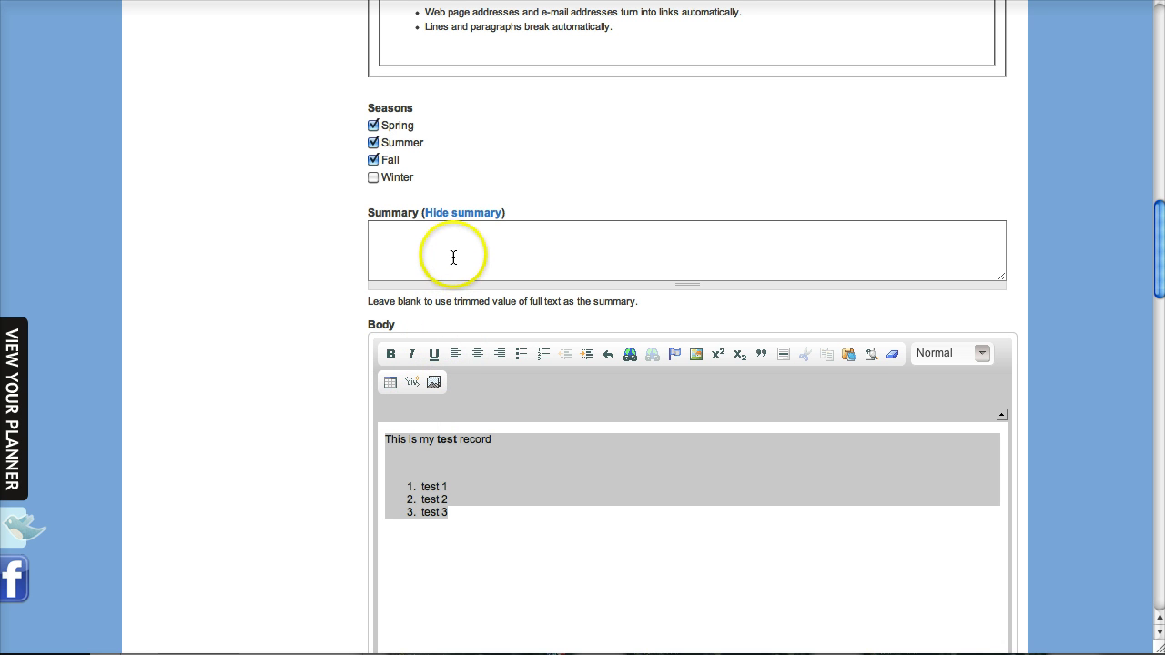
{"action": "left_click", "coordinate": [452, 259]}
{"action": "type", "text": "This is my s"}
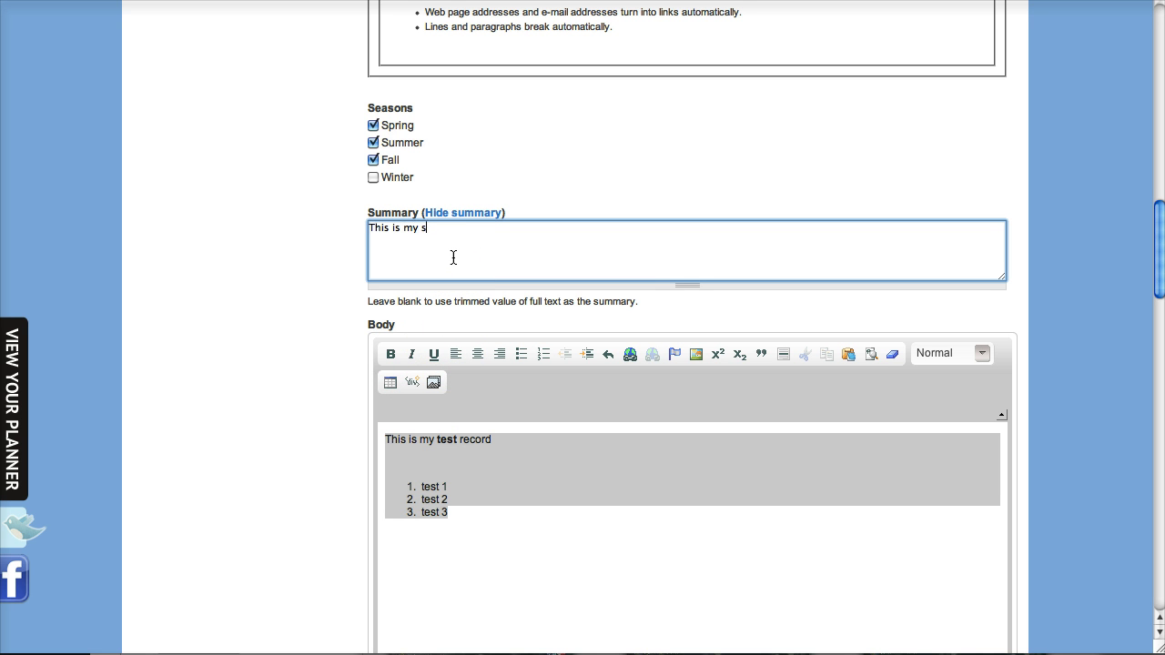
{"action": "type", "text": "ummary"}
- Upload the image _18Z9034.JPG from the Camping folder as the venue's listing image
{"action": "scroll", "coordinate": [479, 556], "scroll_direction": "down", "scroll_amount": 10}
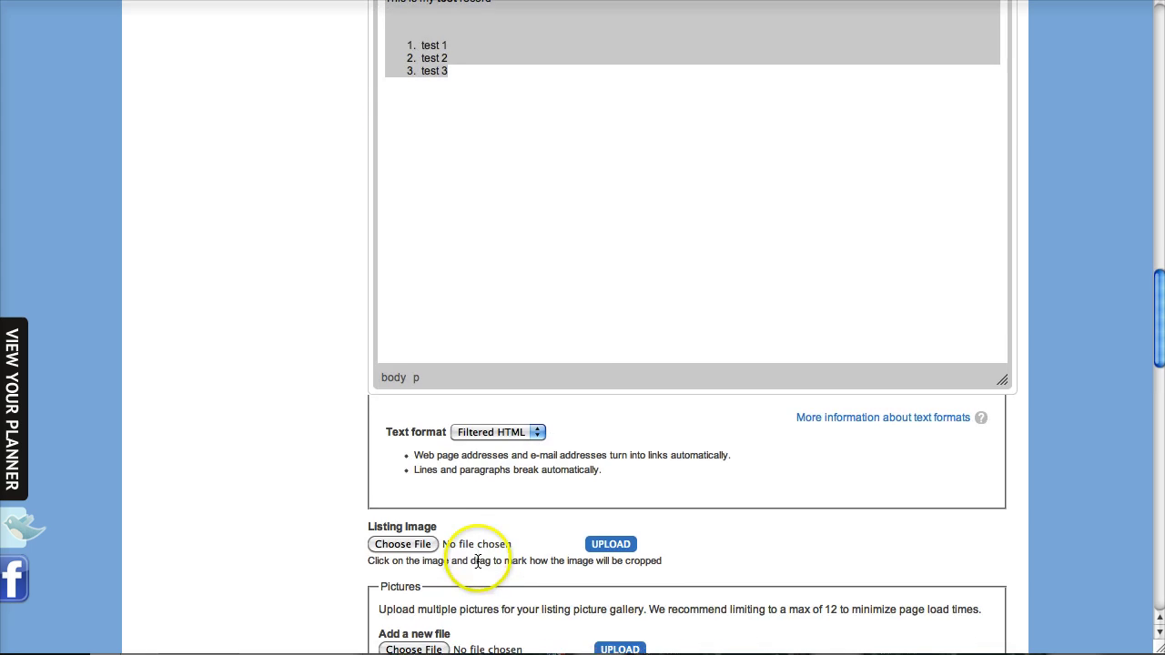
{"action": "scroll", "coordinate": [309, 439], "scroll_direction": "down", "scroll_amount": 5}
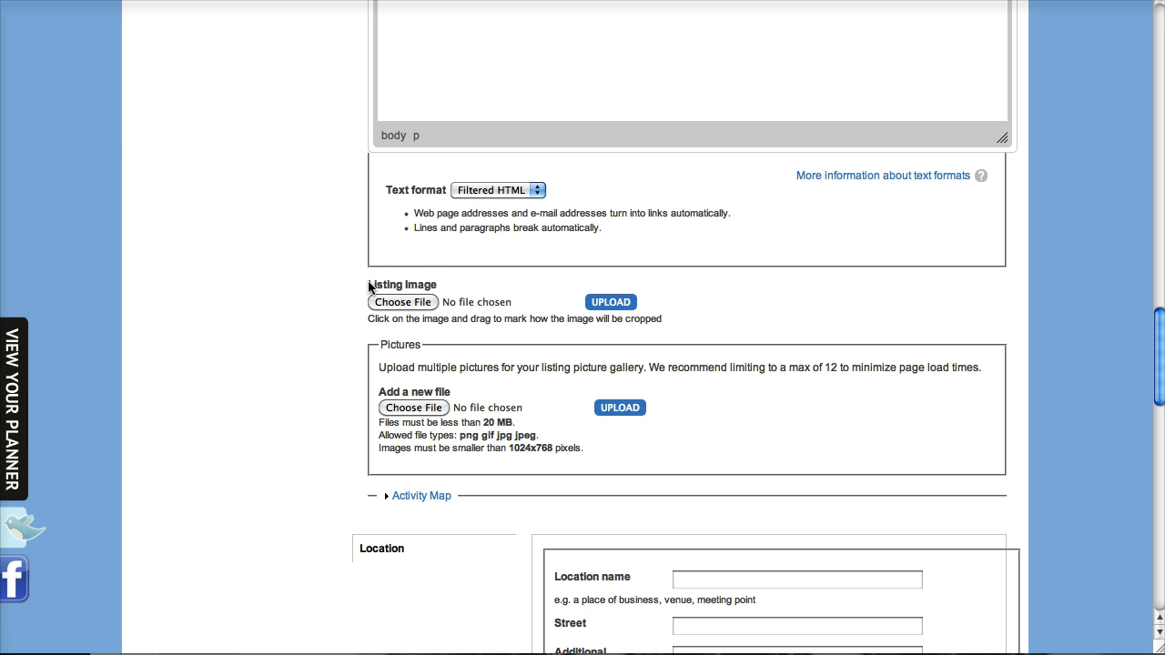
{"action": "left_click", "coordinate": [401, 302]}
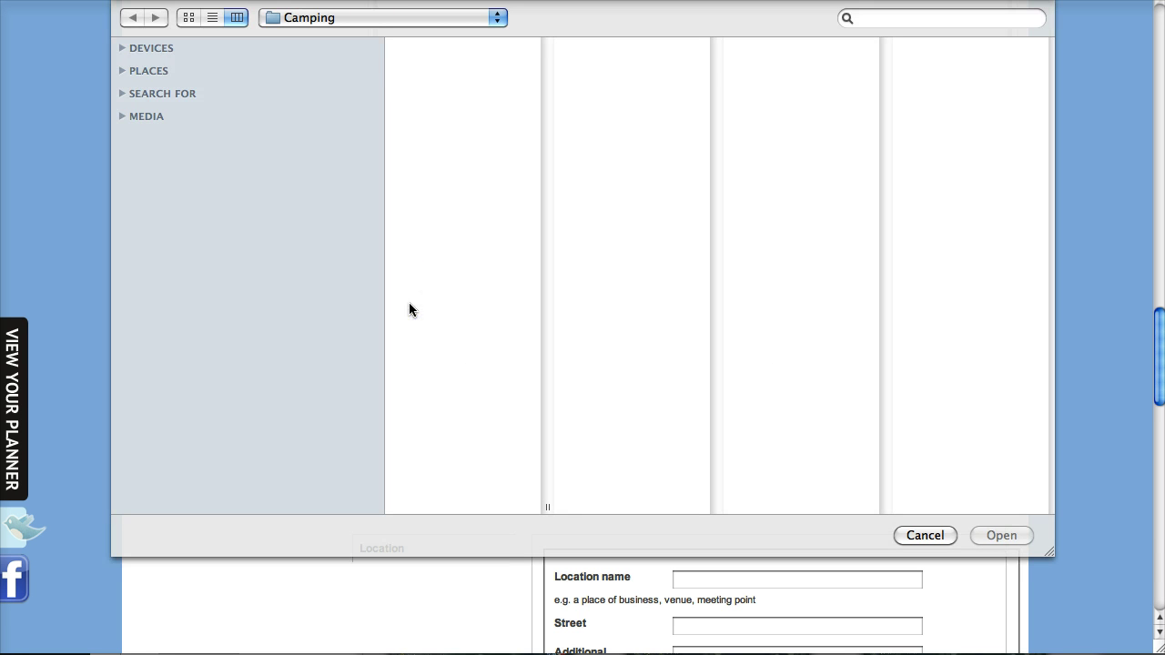
{"action": "left_click", "coordinate": [444, 45]}
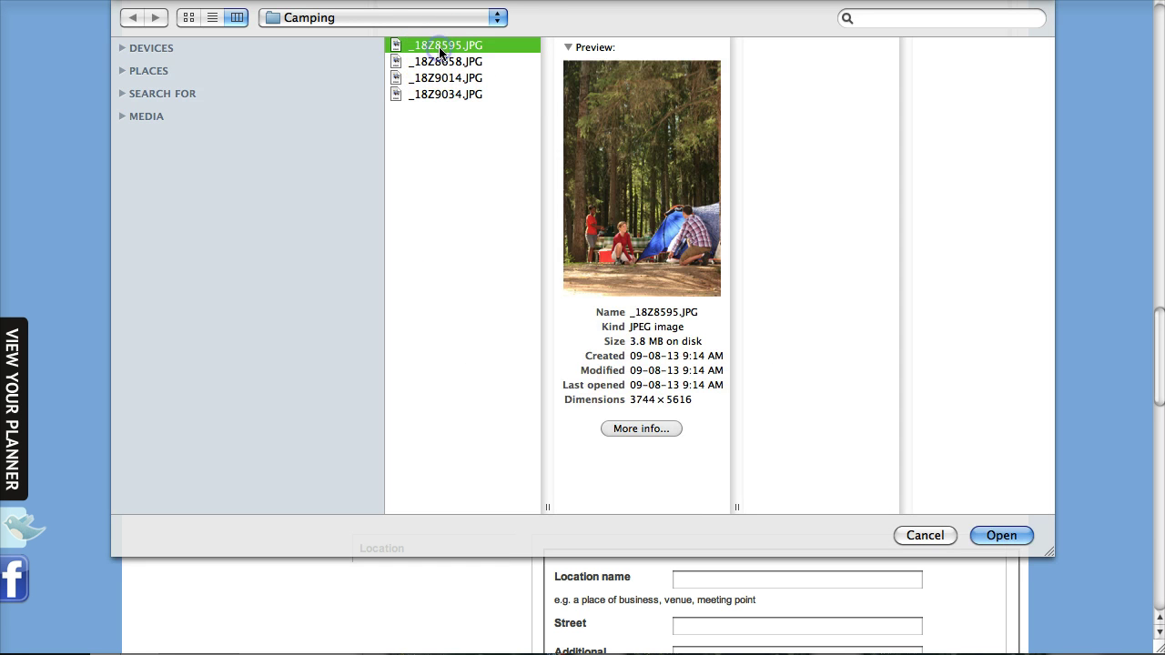
{"action": "left_click", "coordinate": [447, 94]}
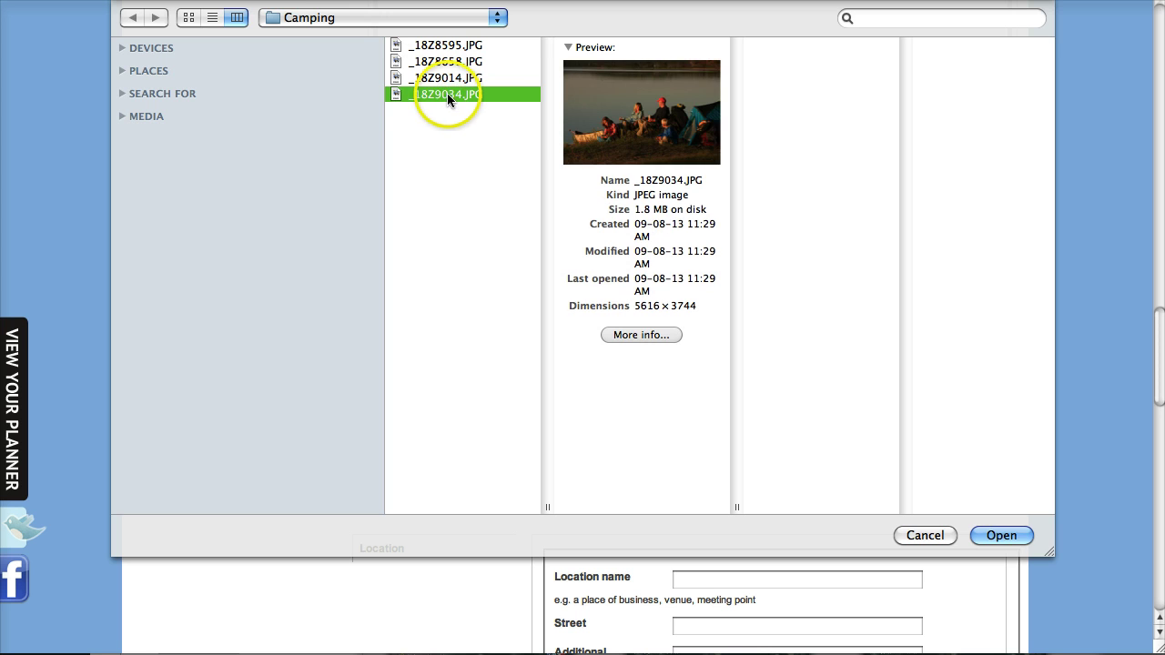
{"action": "double_click", "coordinate": [447, 94]}
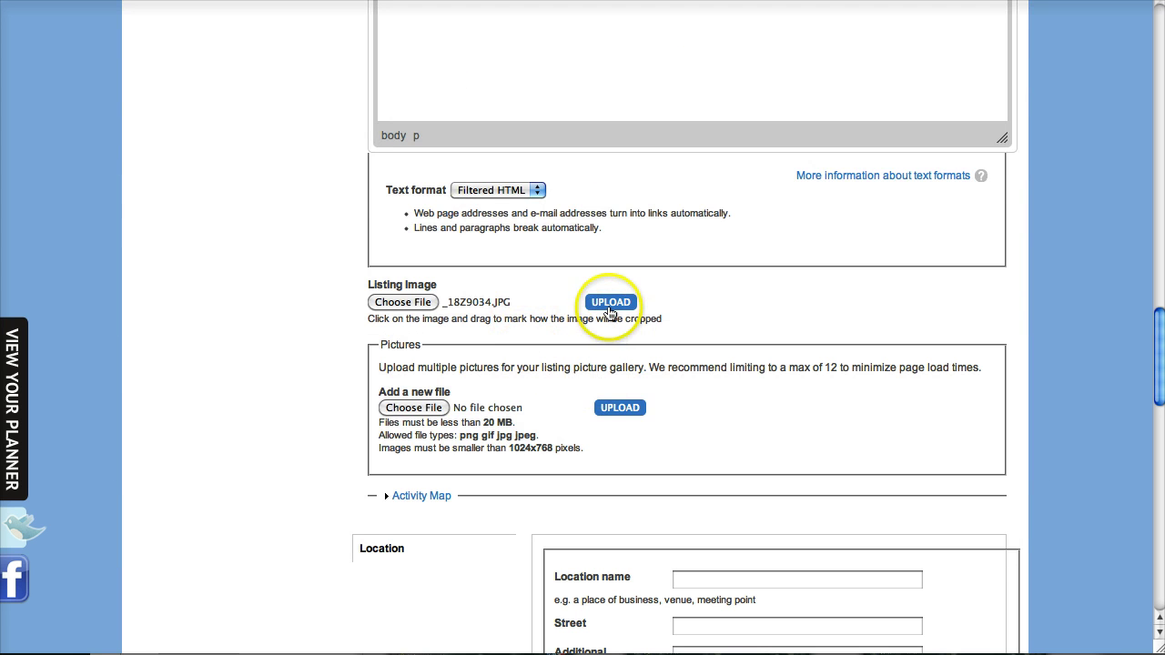
{"action": "left_click", "coordinate": [610, 305]}
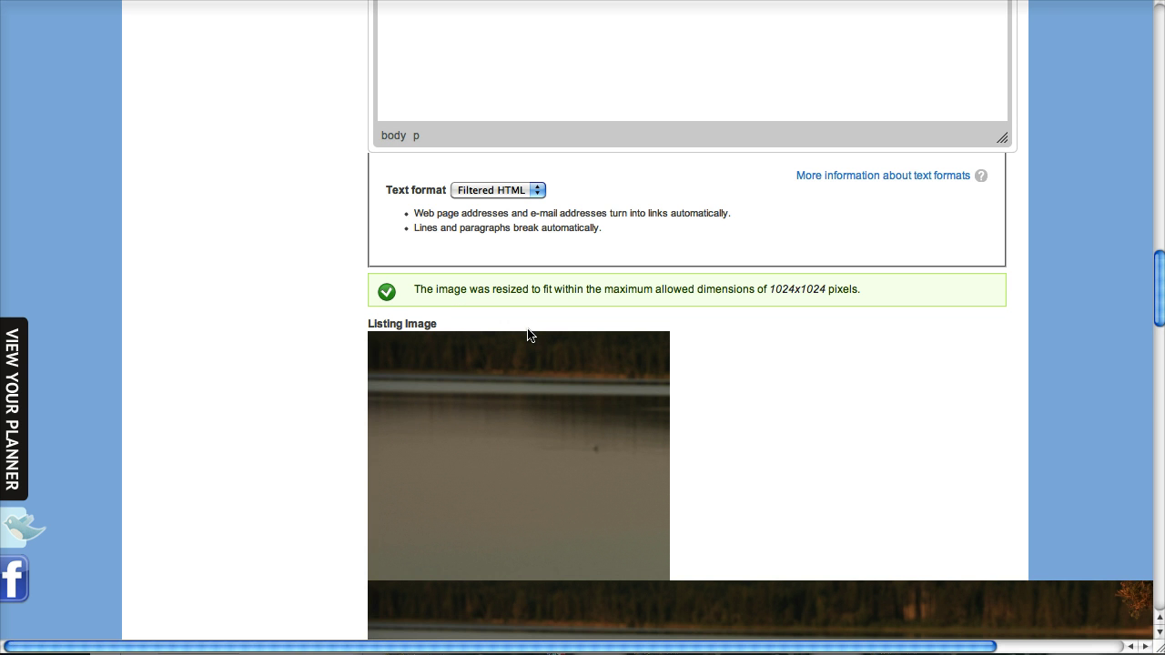
- Adjust the listing image's crop frame to include the whole family, the lake behind them and part of the tent
{"action": "left_click", "coordinate": [668, 451]}
{"action": "scroll", "coordinate": [816, 458], "scroll_direction": "down", "scroll_amount": 2}
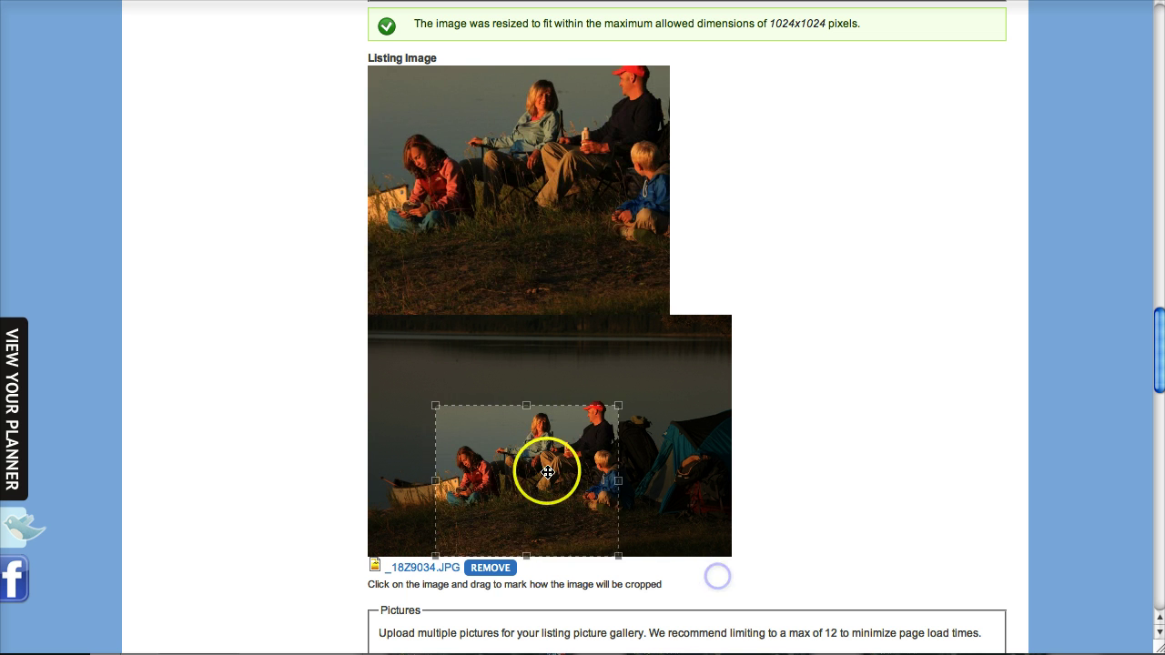
{"action": "left_click_drag", "start_coordinate": [547, 471], "coordinate": [529, 388]}
{"action": "left_click_drag", "start_coordinate": [602, 480], "coordinate": [677, 482]}
{"action": "mouse_move", "coordinate": [551, 436]}
{"action": "left_mouse_down"}
{"action": "mouse_move", "coordinate": [627, 452]}
{"action": "mouse_move", "coordinate": [552, 443]}
{"action": "left_mouse_up"}
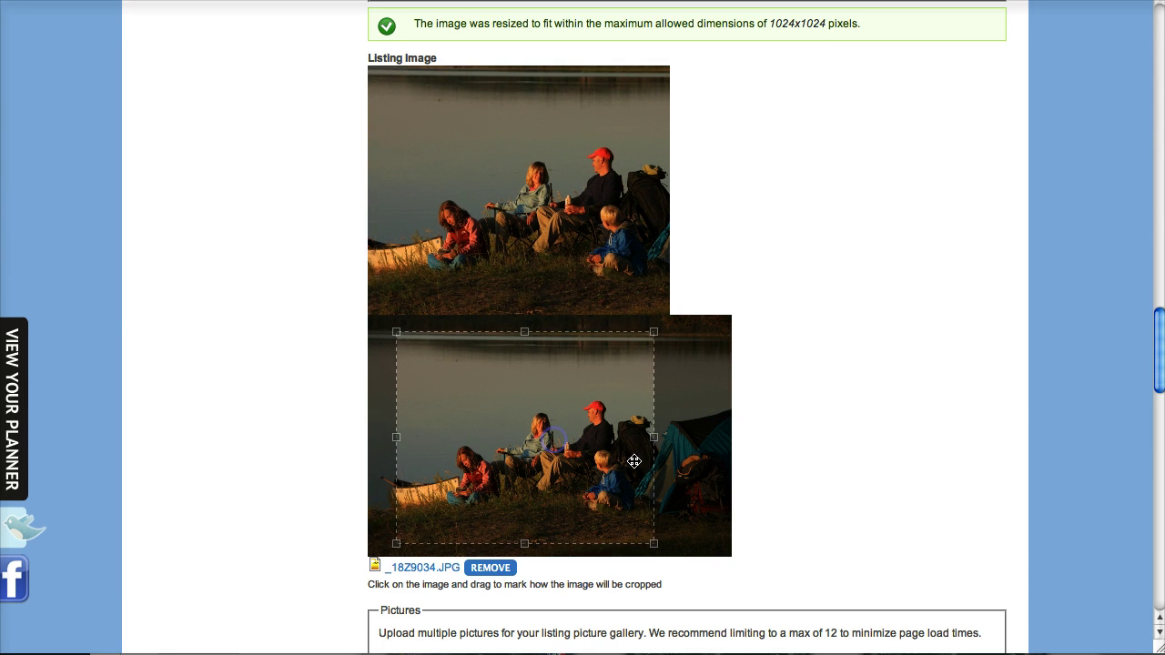
- Upload _18Z9014.JPG from the Camping folder to the listing's picture gallery and title it "Camping by the shore"
{"action": "scroll", "coordinate": [784, 480], "scroll_direction": "down", "scroll_amount": 2}
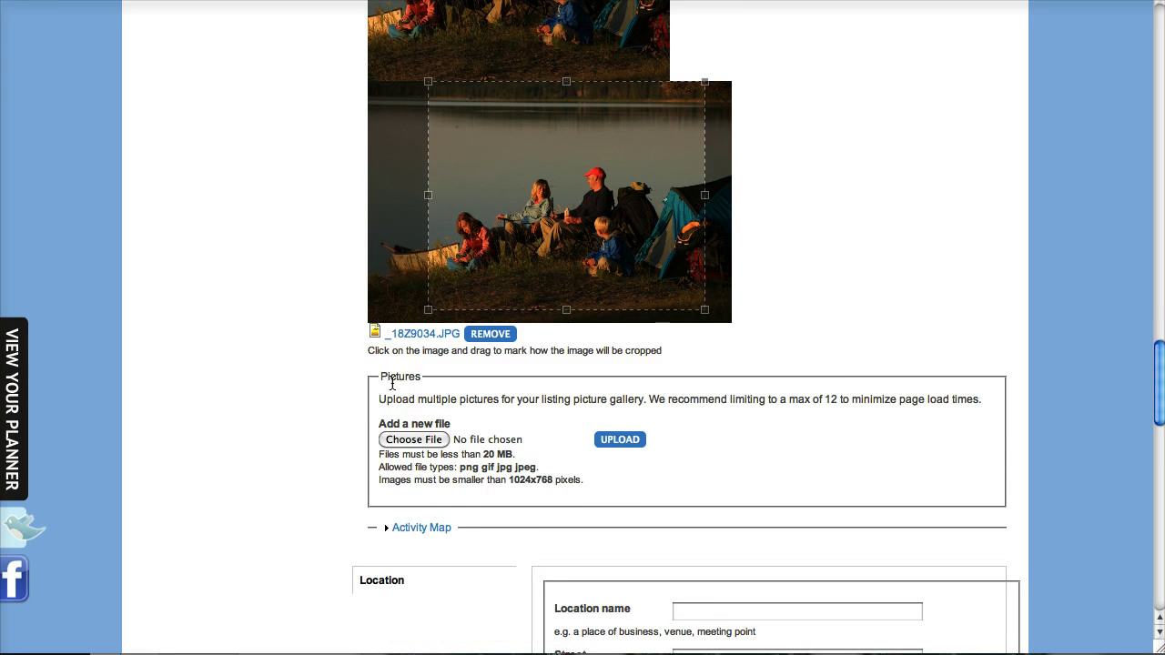
{"action": "left_click", "coordinate": [411, 439]}
{"action": "double_click", "coordinate": [446, 79]}
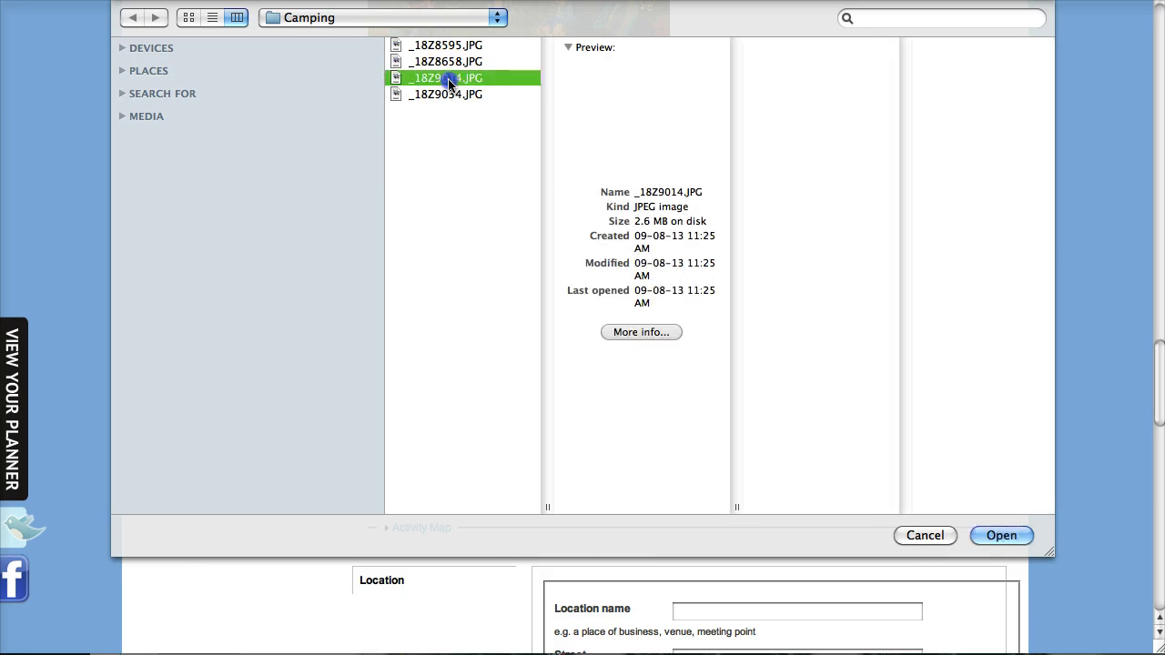
{"action": "left_click", "coordinate": [614, 441]}
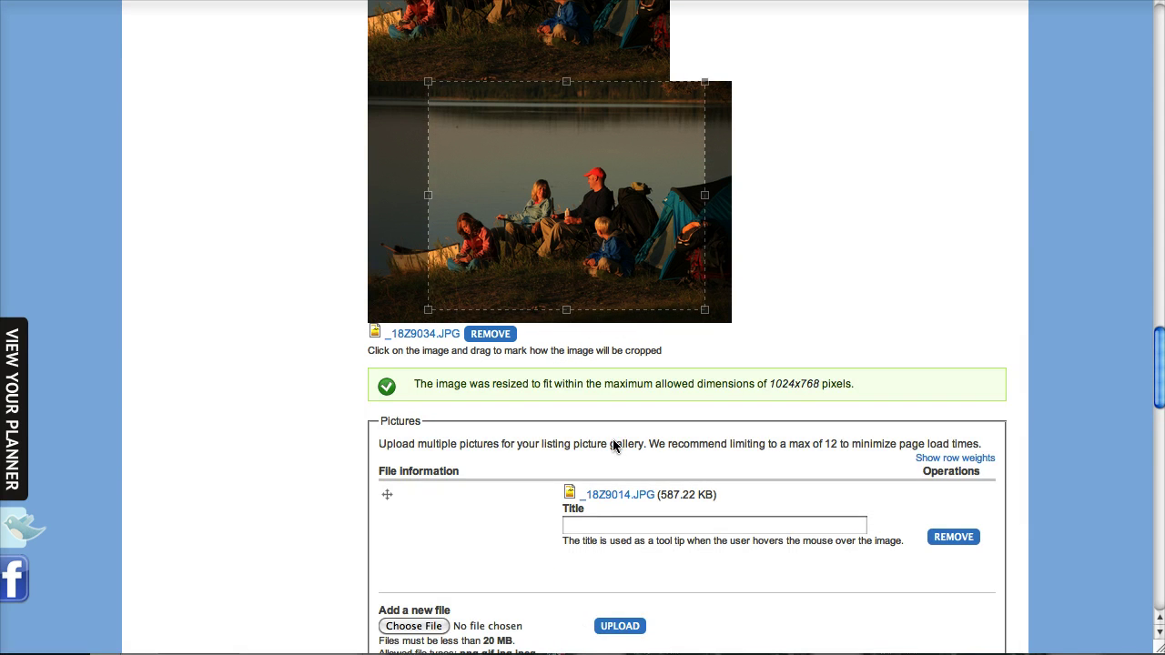
{"action": "scroll", "coordinate": [333, 468], "scroll_direction": "down", "scroll_amount": 1}
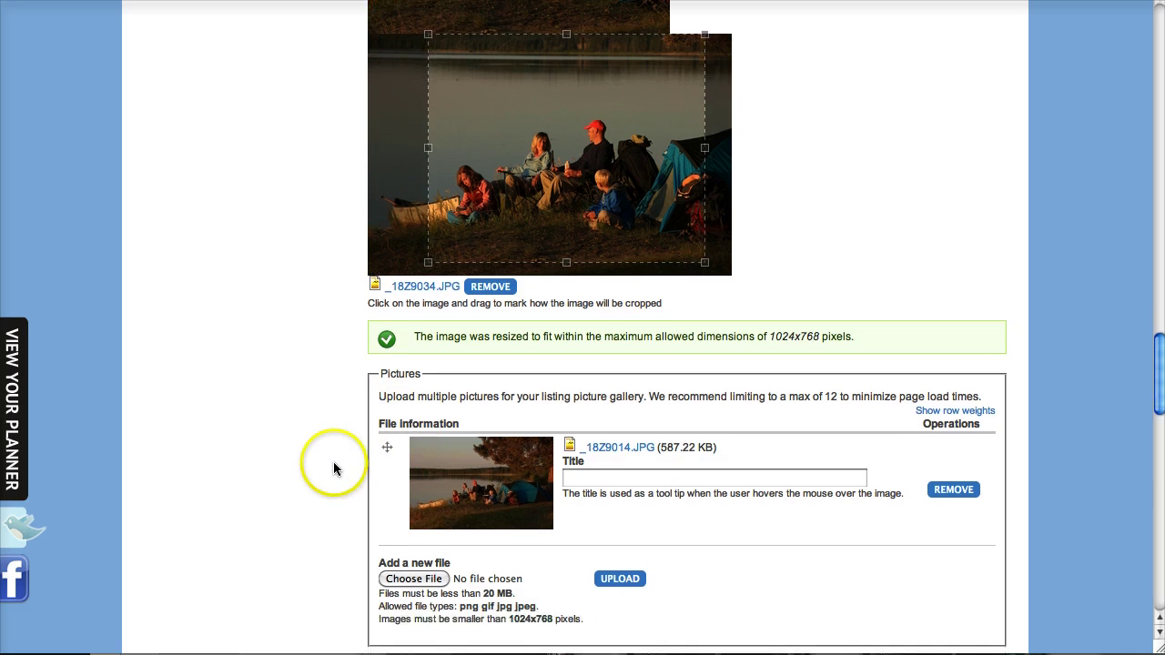
{"action": "left_click", "coordinate": [596, 483]}
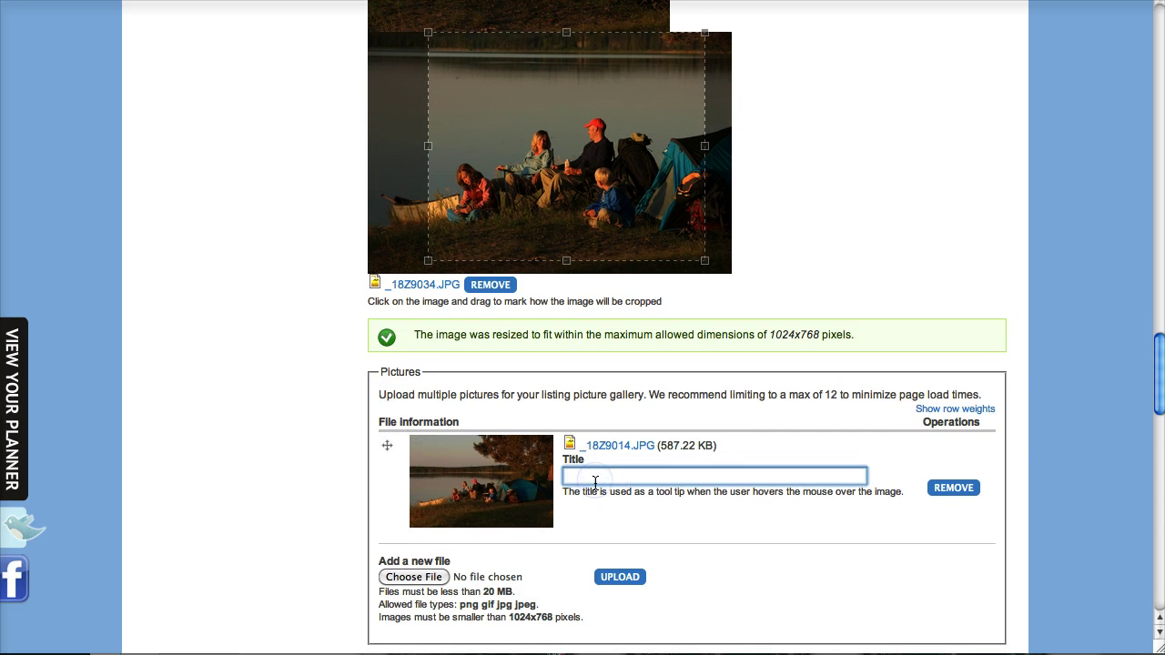
{"action": "type", "text": "Camping by th"}
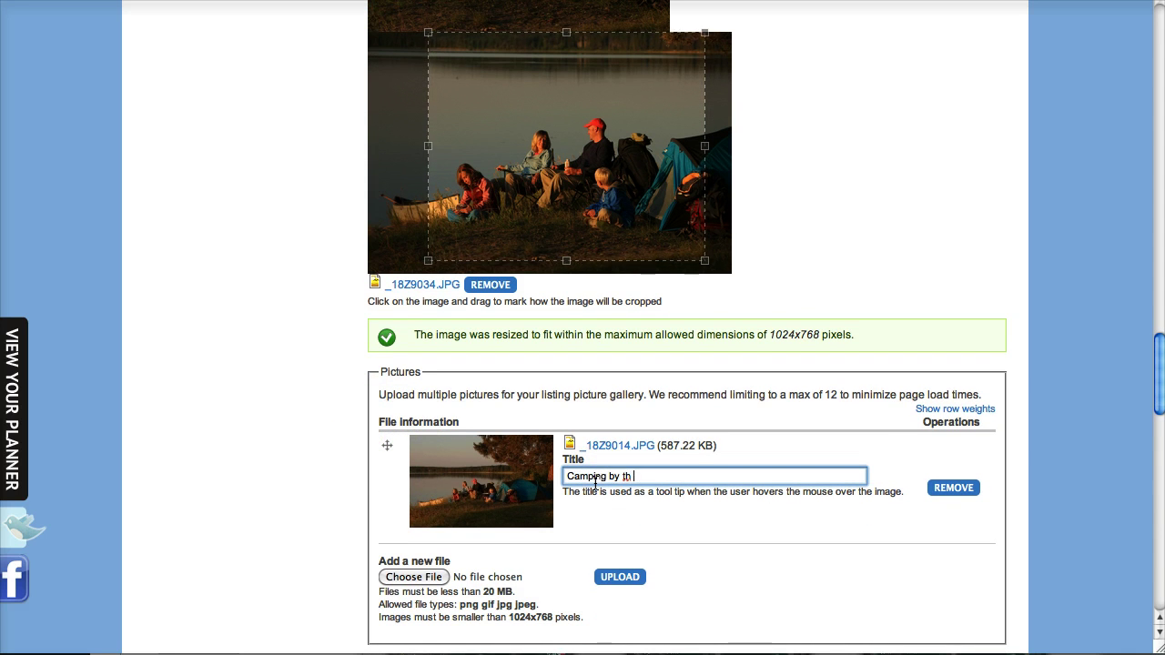
{"action": "type", "text": "e shore"}
- Add _18Z9034.JPG from the Camping folder as the second picture in the listing's gallery
{"action": "scroll", "coordinate": [550, 528], "scroll_direction": "down", "scroll_amount": 3}
{"action": "left_click", "coordinate": [440, 462]}
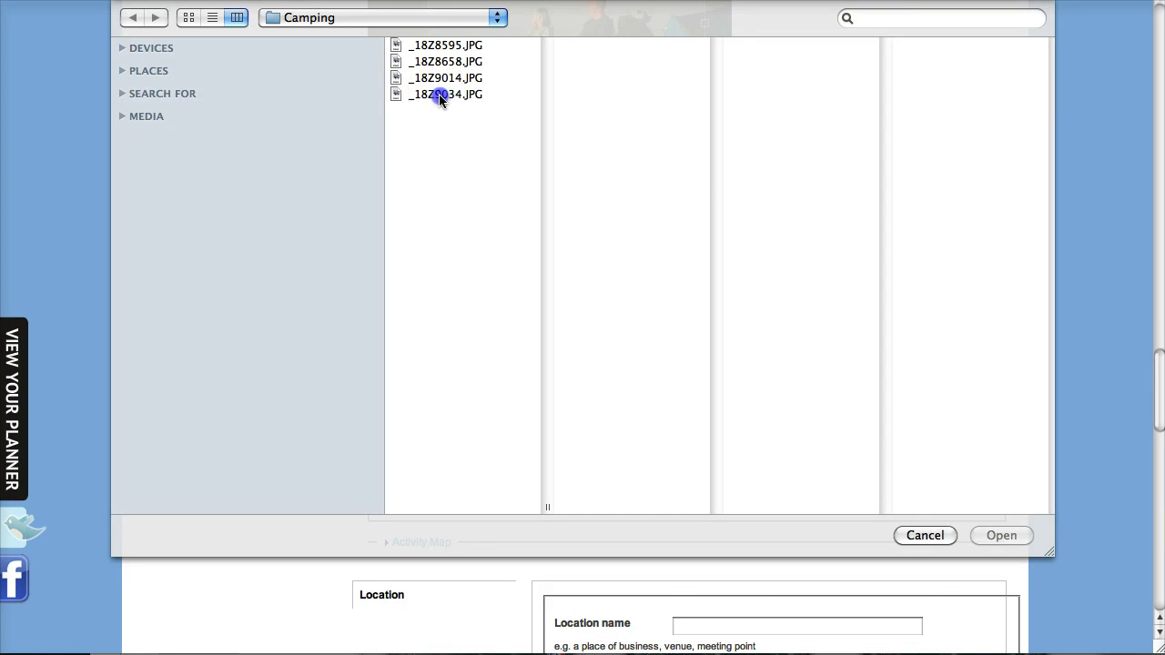
{"action": "double_click", "coordinate": [440, 98]}
{"action": "left_click", "coordinate": [619, 454]}
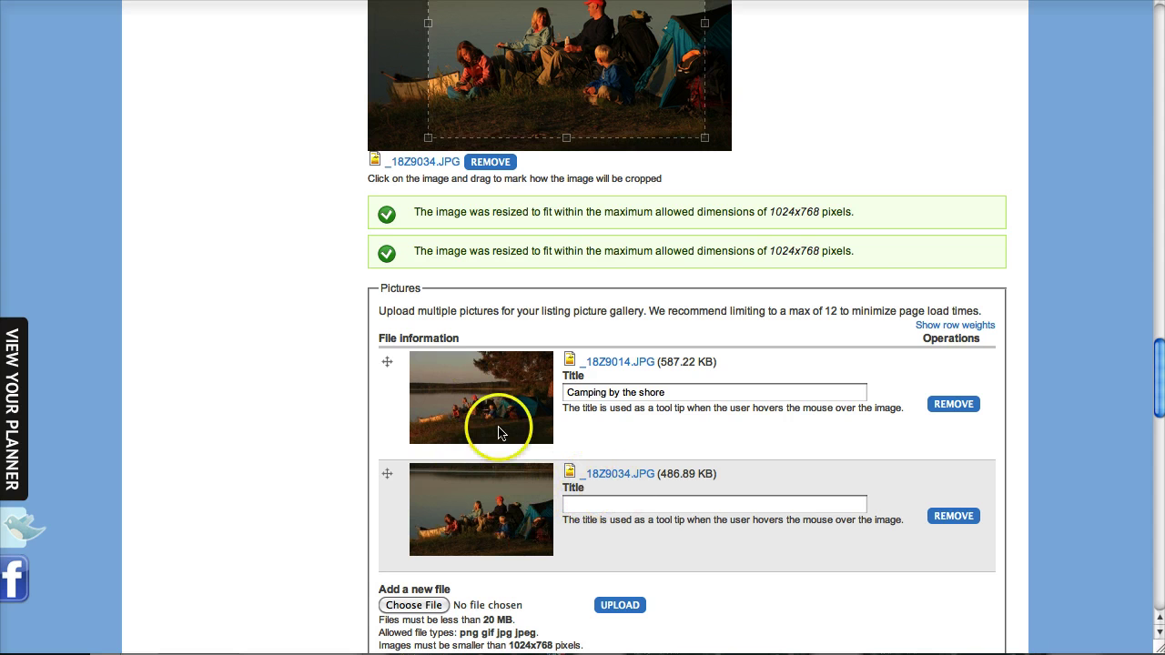
- Set the venue's location name to "My Wedding Venue"
{"action": "scroll", "coordinate": [598, 528], "scroll_direction": "down", "scroll_amount": 5}
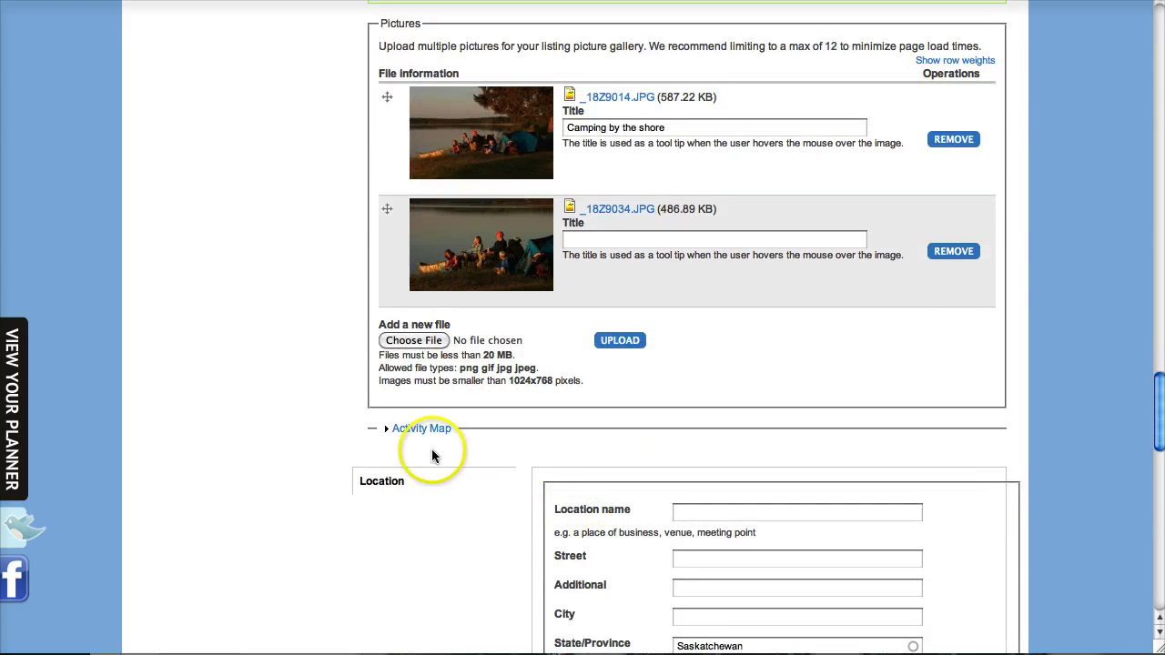
{"action": "scroll", "coordinate": [431, 500], "scroll_direction": "down", "scroll_amount": 2}
{"action": "scroll", "coordinate": [433, 498], "scroll_direction": "down", "scroll_amount": 6}
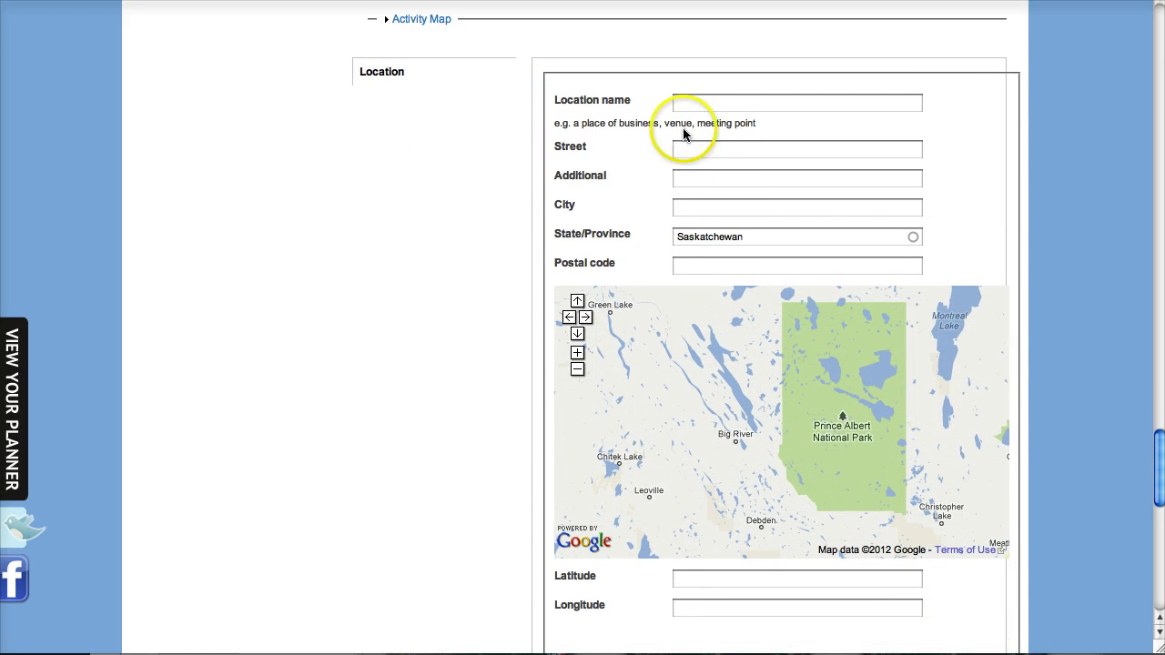
{"action": "left_click", "coordinate": [689, 106]}
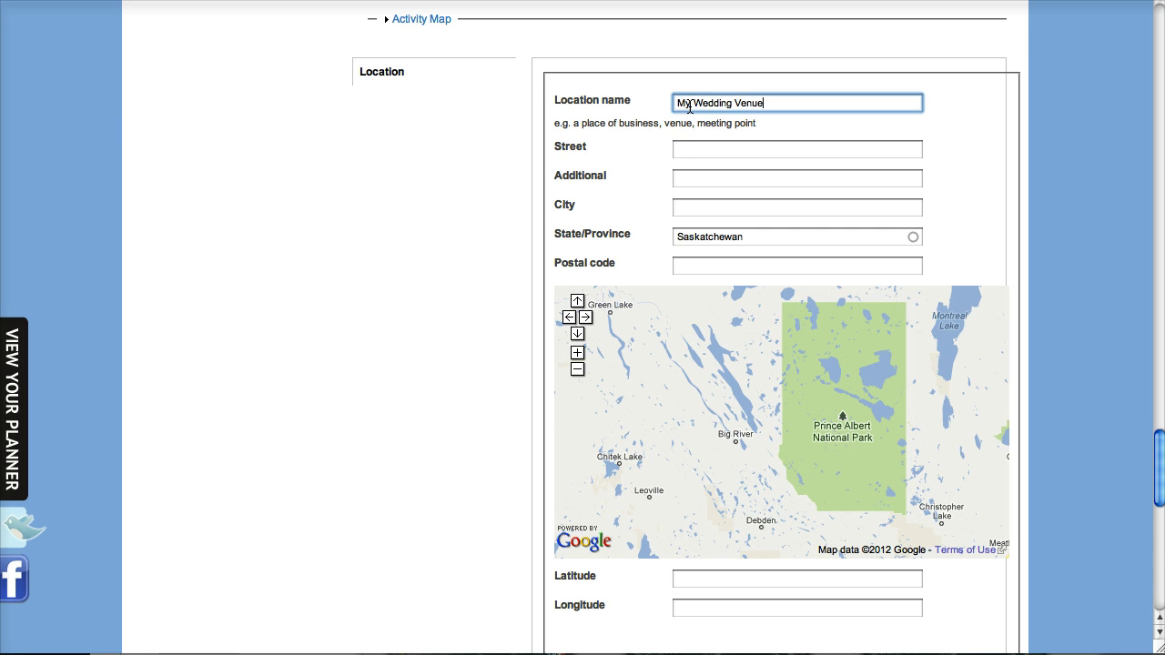
{"action": "key", "text": "Tab"}
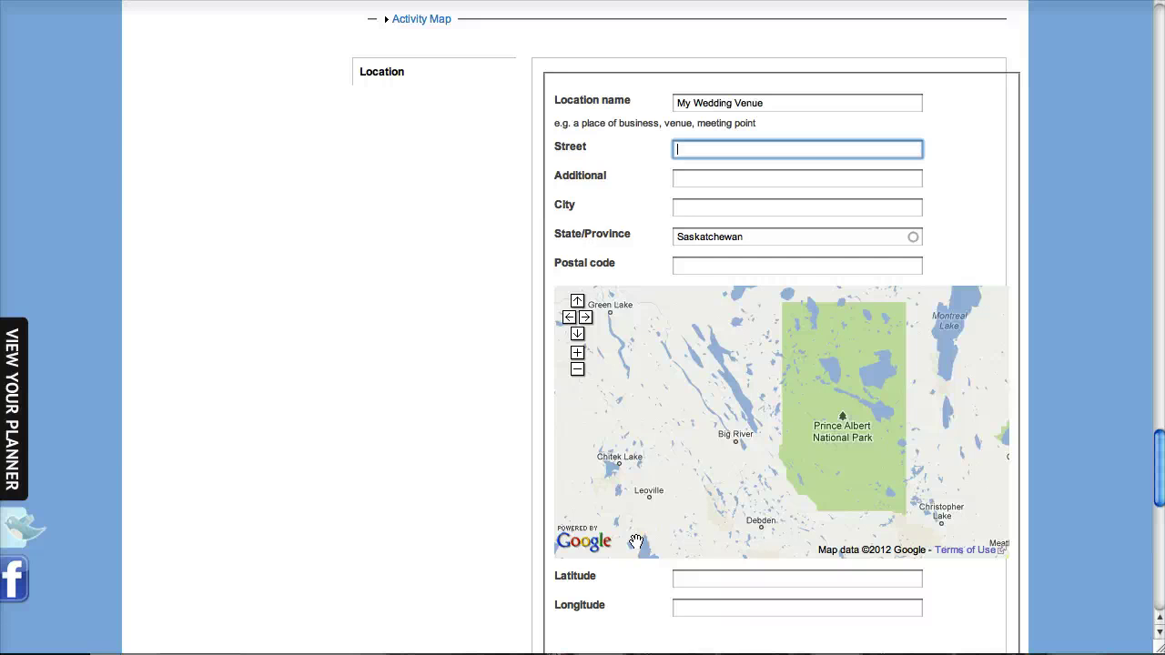
- Place the venue's location marker on the zoomed-in map at Nesslin Lake, beside the park's western boundary
{"action": "left_click", "coordinate": [694, 577]}
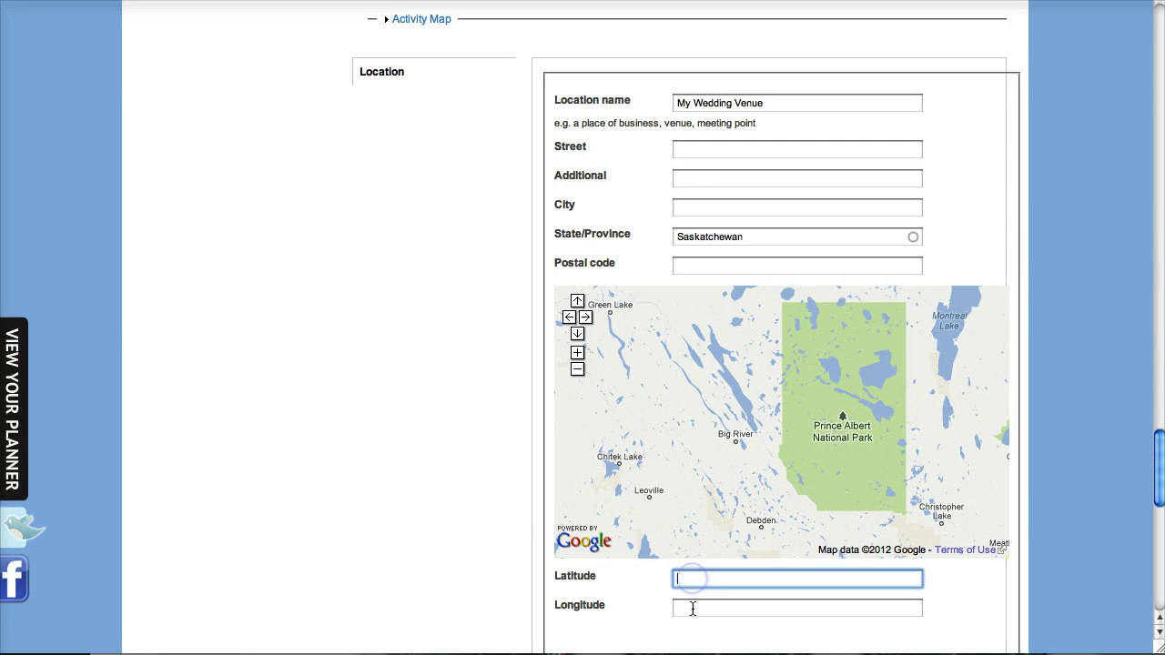
{"action": "left_click", "coordinate": [692, 608]}
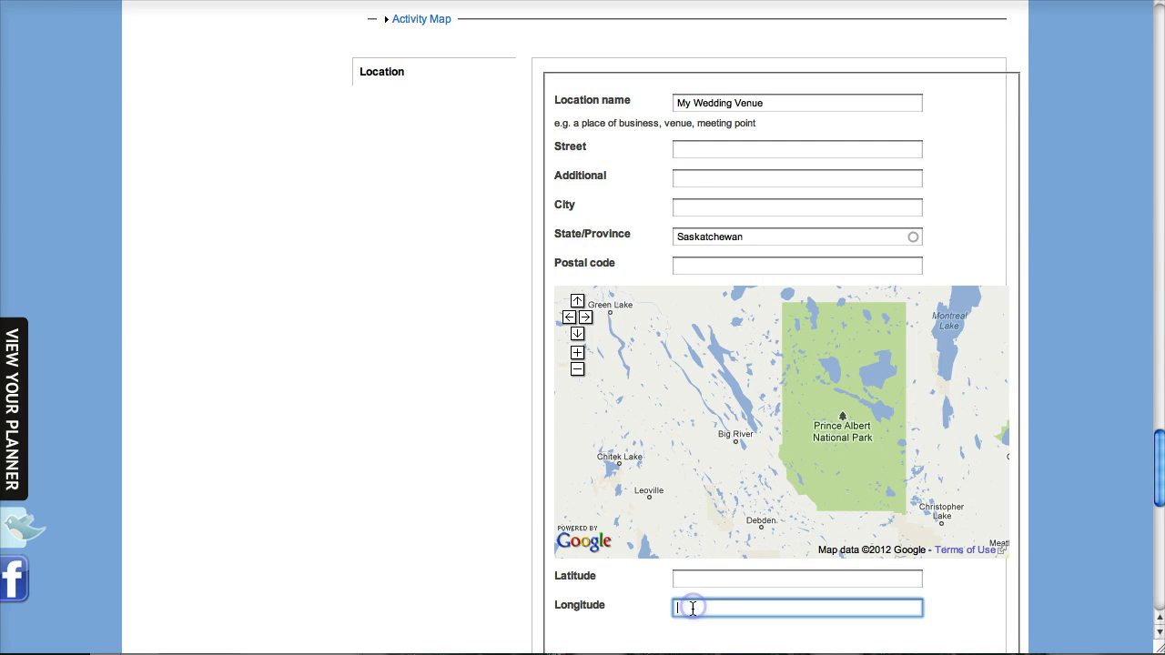
{"action": "left_click", "coordinate": [577, 353]}
{"action": "left_click_drag", "start_coordinate": [632, 364], "coordinate": [752, 431]}
{"action": "left_click", "coordinate": [745, 383]}
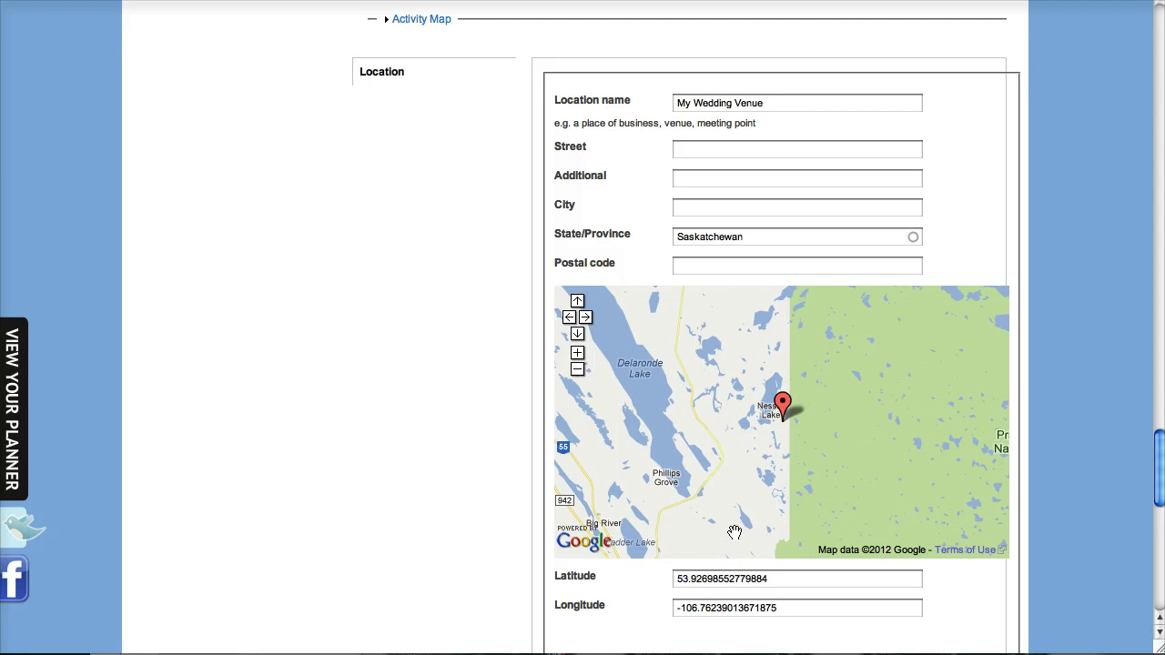
- Move the location marker just north of Nesslin Lake, at about latitude 53.976 and longitude -106.794, and save the listing
{"action": "left_click", "coordinate": [762, 455]}
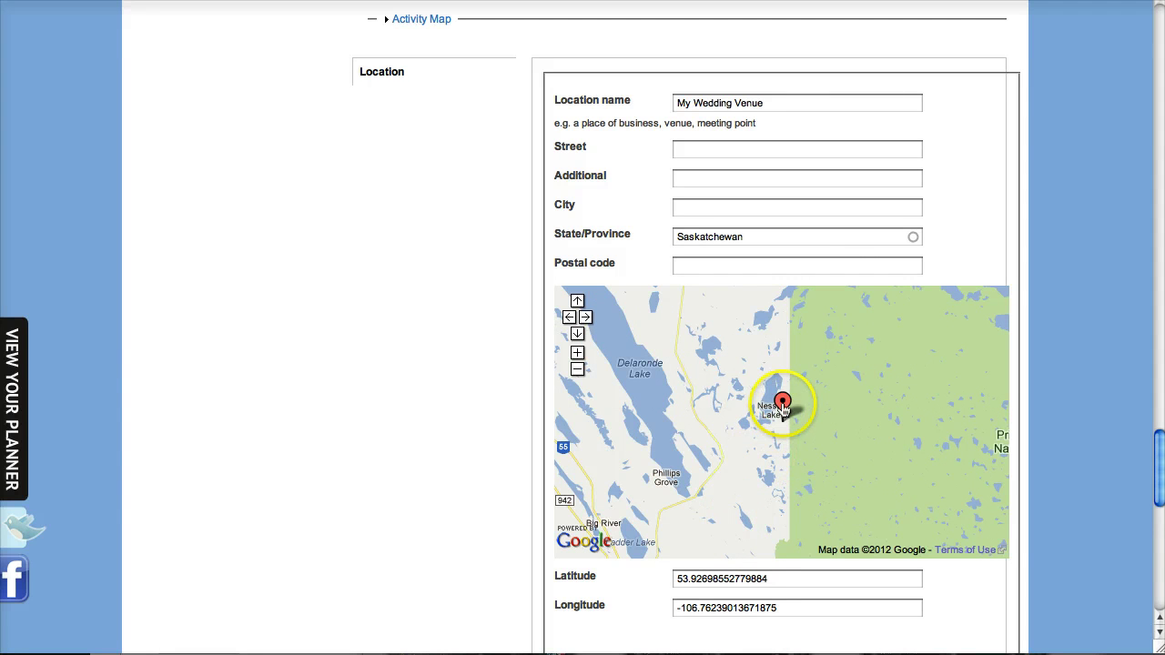
{"action": "mouse_move", "coordinate": [783, 407]}
{"action": "left_mouse_down"}
{"action": "mouse_move", "coordinate": [749, 362]}
{"action": "mouse_move", "coordinate": [762, 350]}
{"action": "left_mouse_up"}
{"action": "left_click", "coordinate": [733, 436]}
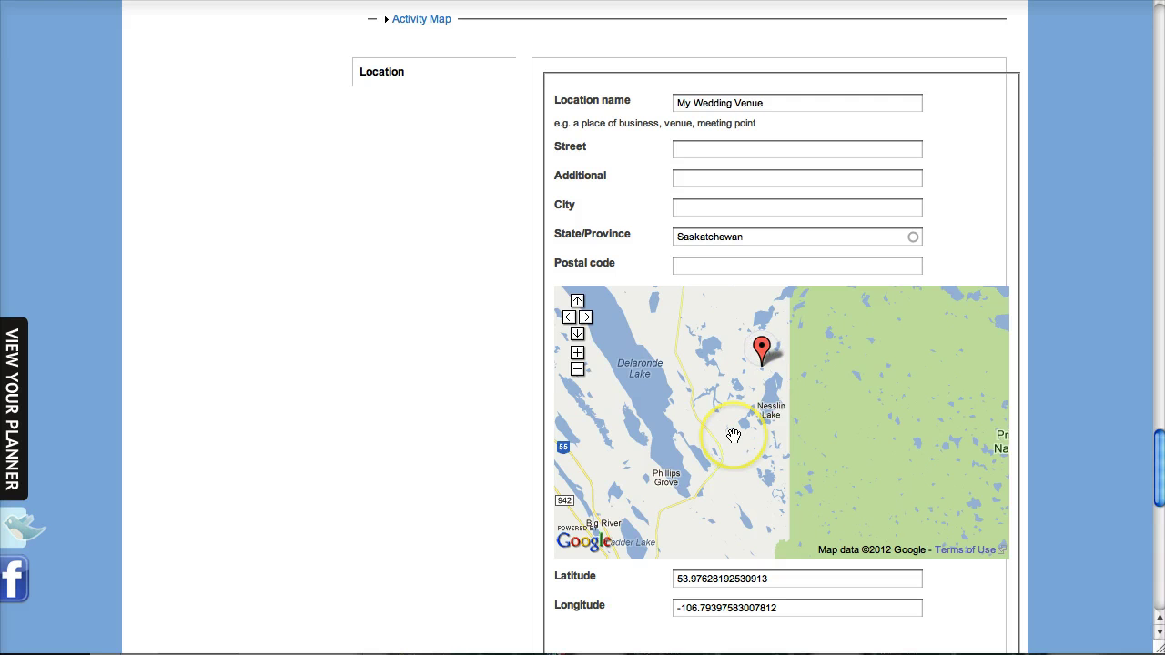
{"action": "scroll", "coordinate": [469, 442], "scroll_direction": "down", "scroll_amount": 5}
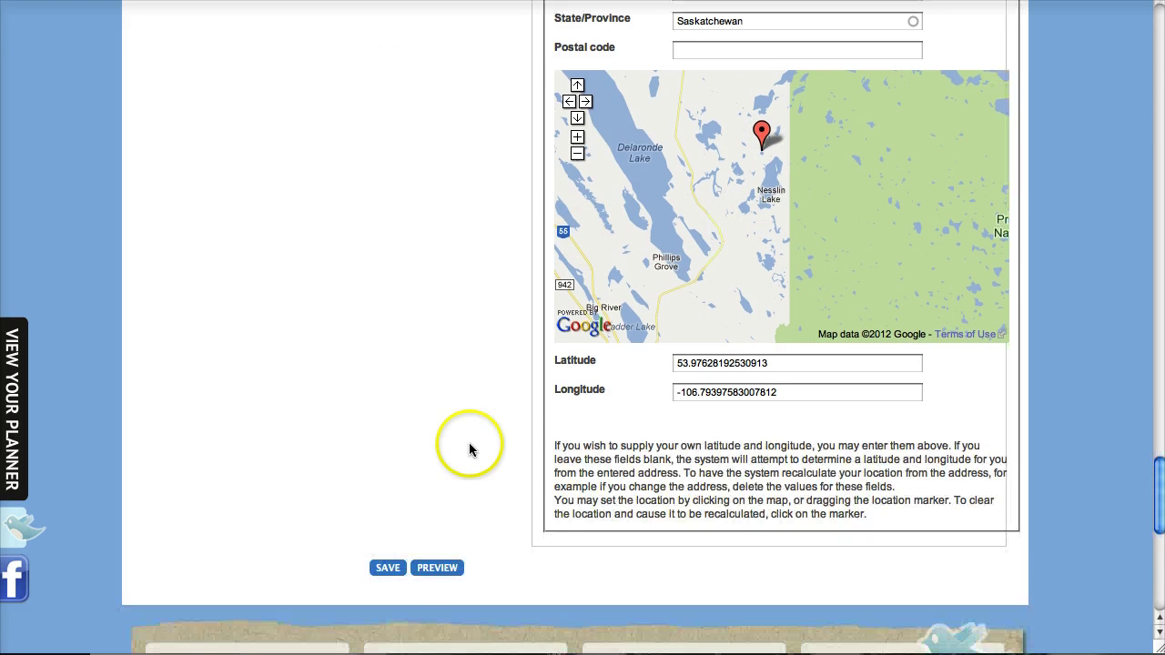
{"action": "left_click", "coordinate": [387, 562]}
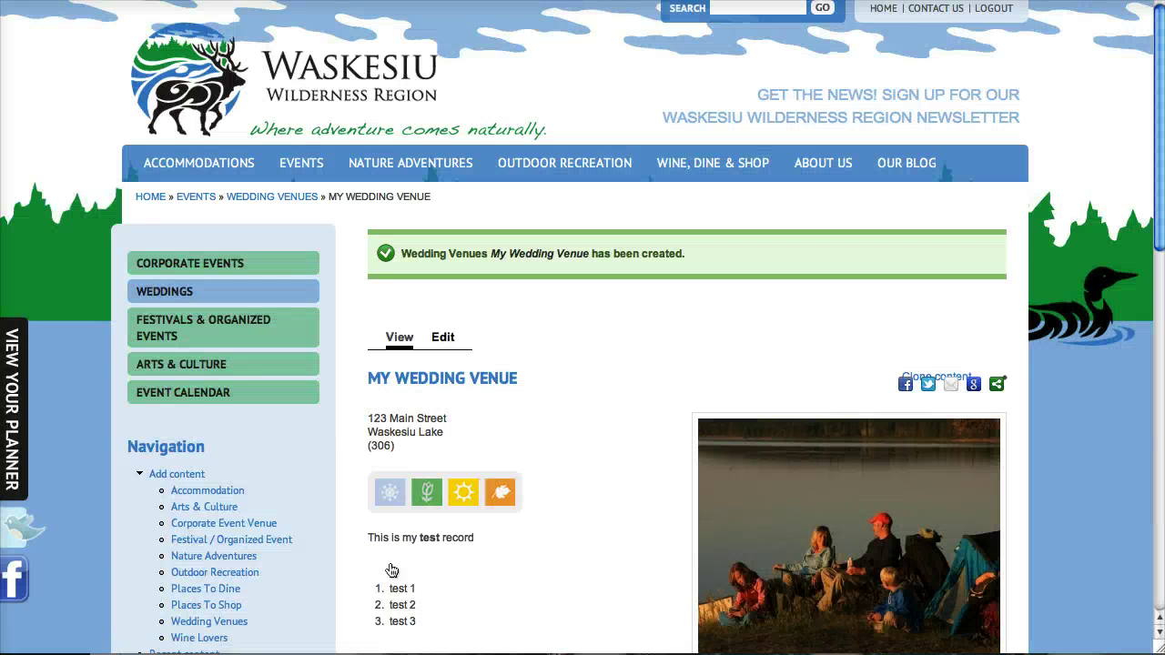
- Review the saved listing's contact details, seasons and body text, and view its gallery pictures enlarged
{"action": "left_click_drag", "start_coordinate": [455, 431], "coordinate": [377, 445]}
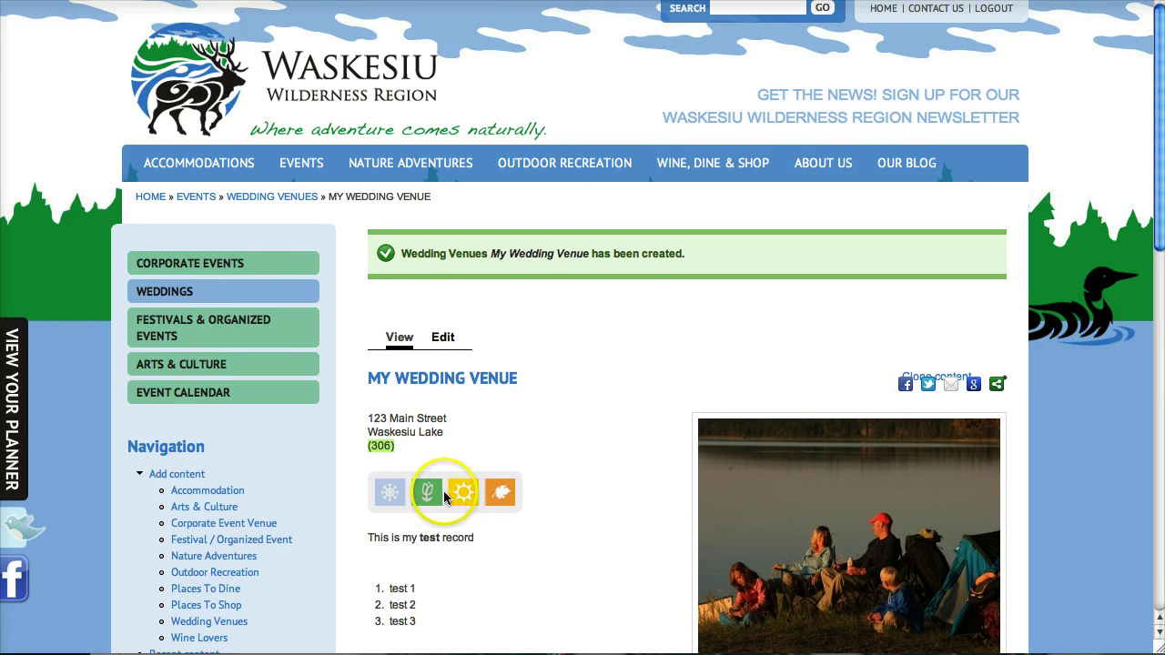
{"action": "scroll", "coordinate": [580, 505], "scroll_direction": "down", "scroll_amount": 2}
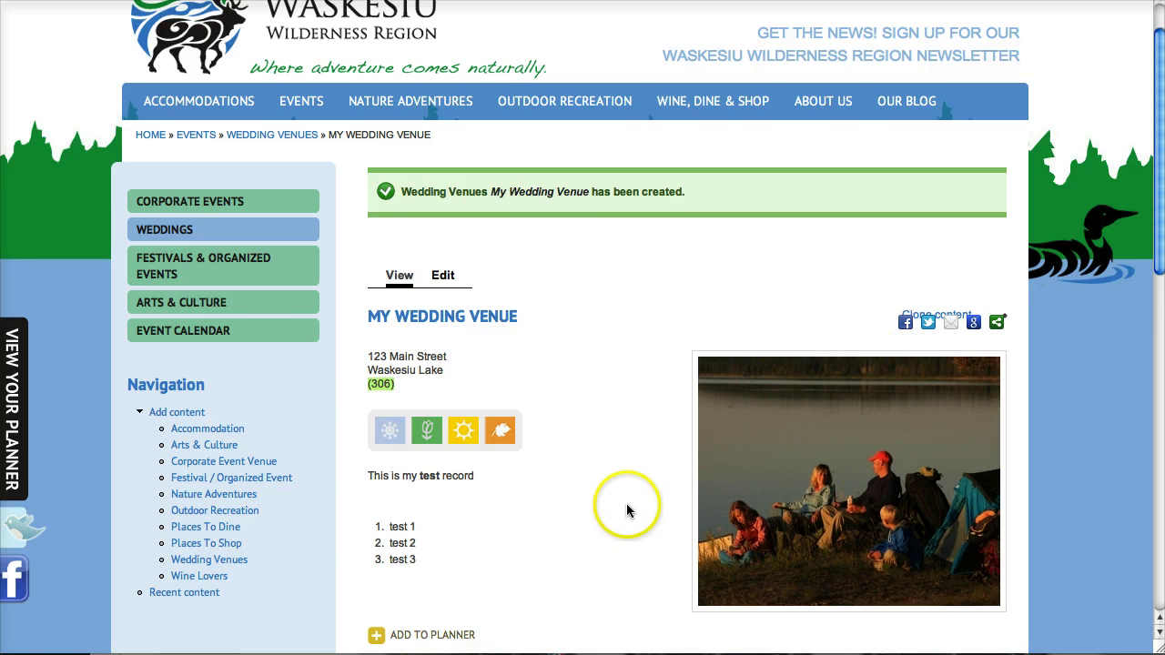
{"action": "scroll", "coordinate": [627, 505], "scroll_direction": "down", "scroll_amount": 5}
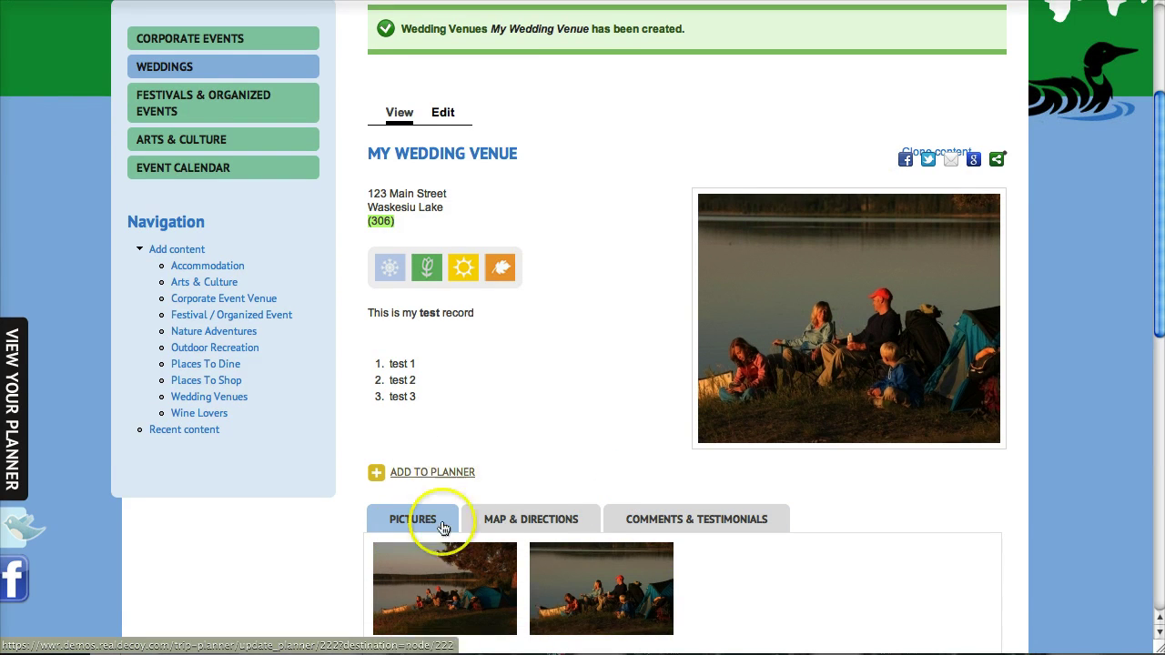
{"action": "scroll", "coordinate": [327, 528], "scroll_direction": "down", "scroll_amount": 3}
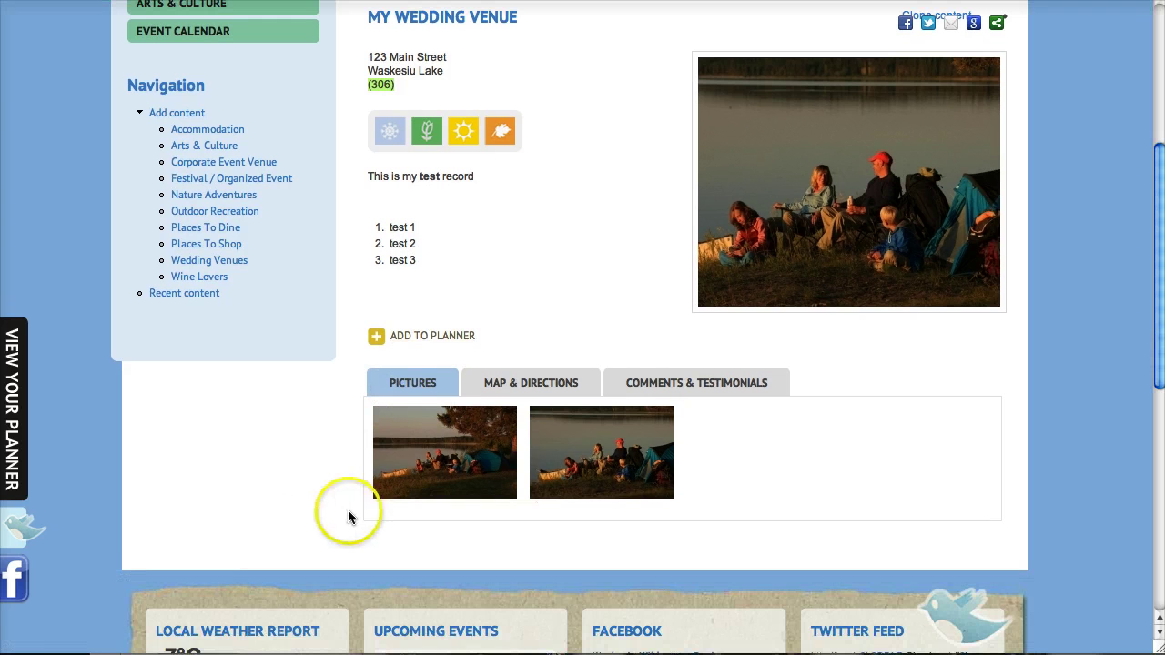
{"action": "left_click", "coordinate": [457, 455]}
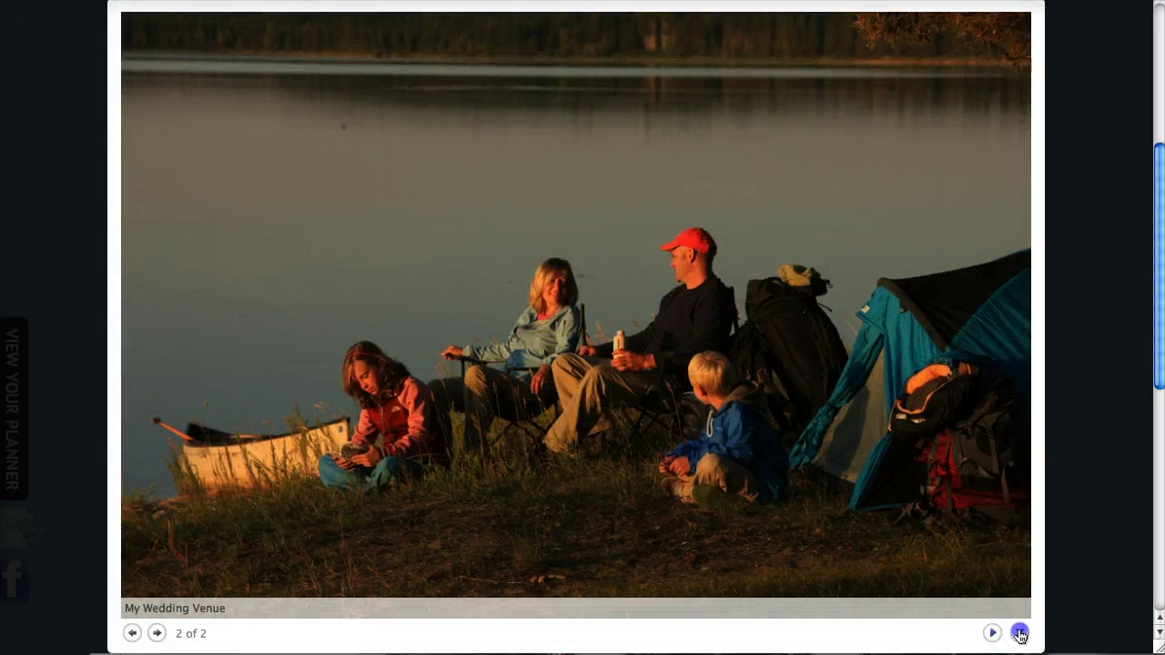
{"action": "left_click", "coordinate": [1017, 632]}
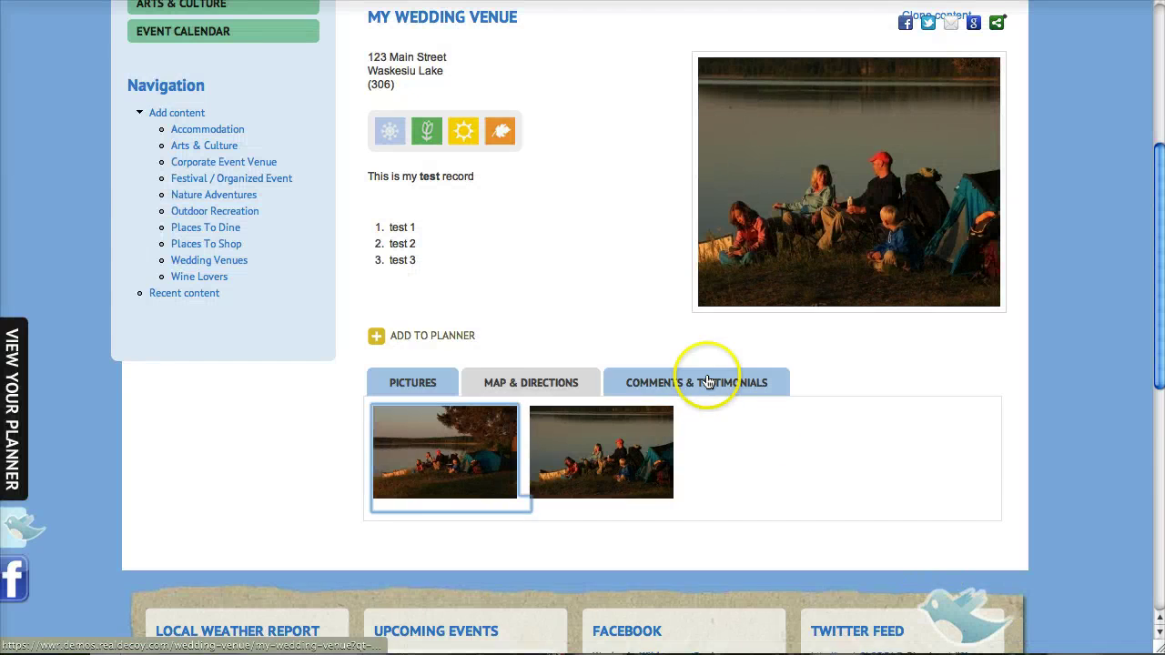
- View the listing's map and directions, zooming the map out to show the area around the venue marker
{"action": "left_click", "coordinate": [563, 383]}
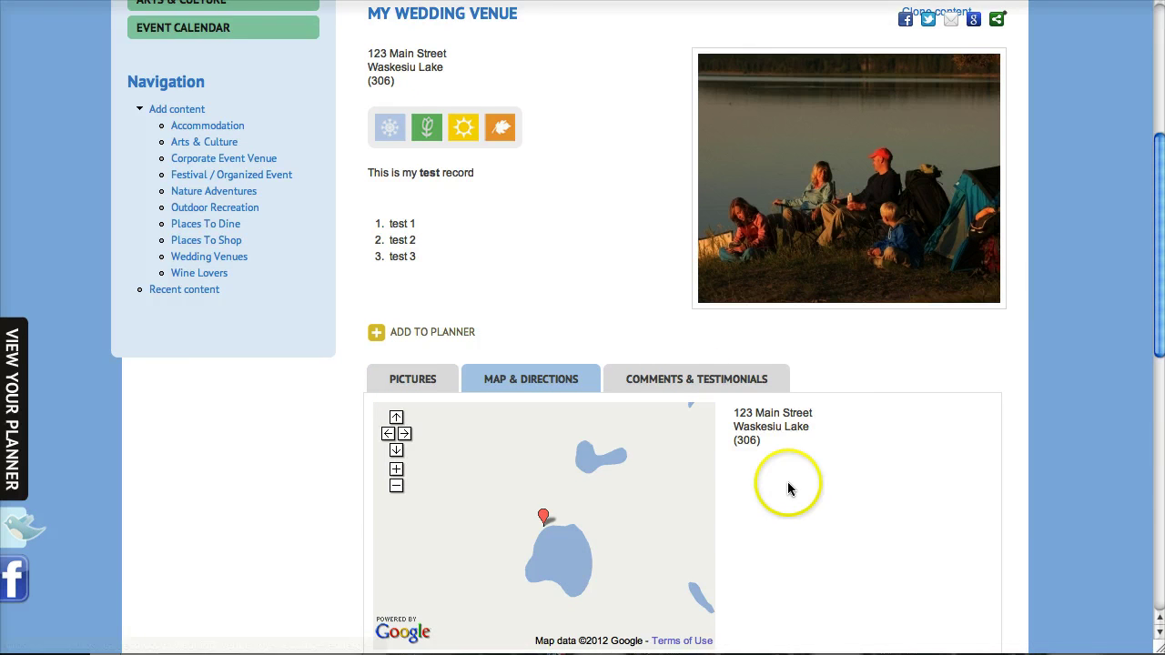
{"action": "scroll", "coordinate": [787, 489], "scroll_direction": "down", "scroll_amount": 1}
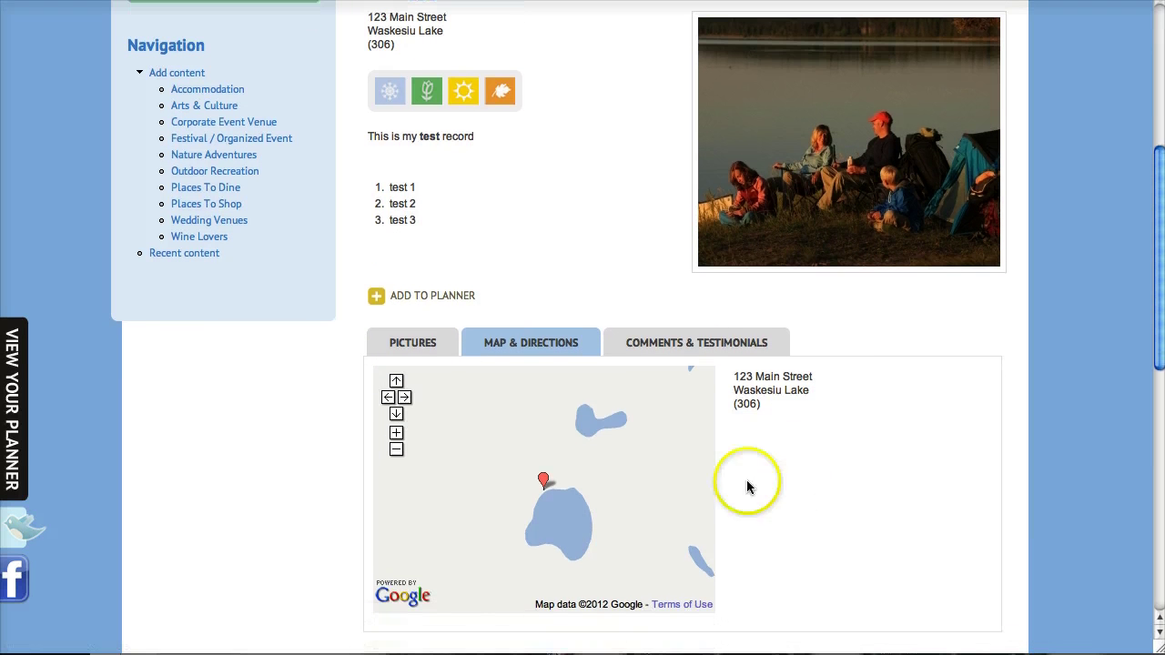
{"action": "left_click", "coordinate": [396, 450]}
{"action": "left_click", "coordinate": [396, 450]}
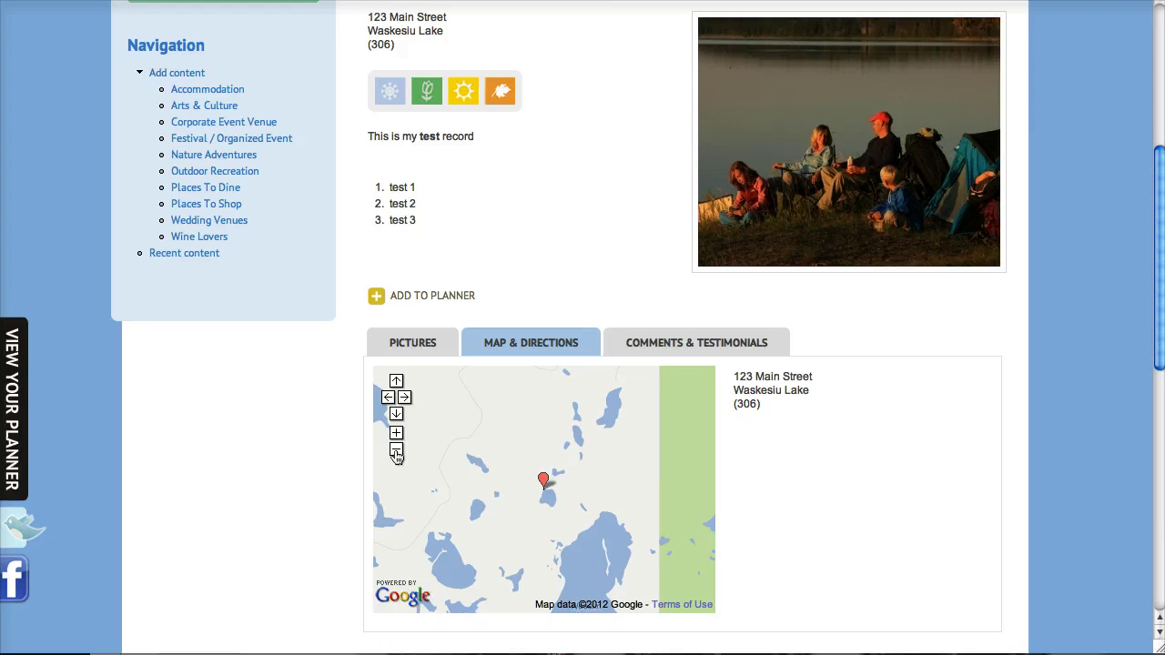
{"action": "left_click", "coordinate": [396, 451]}
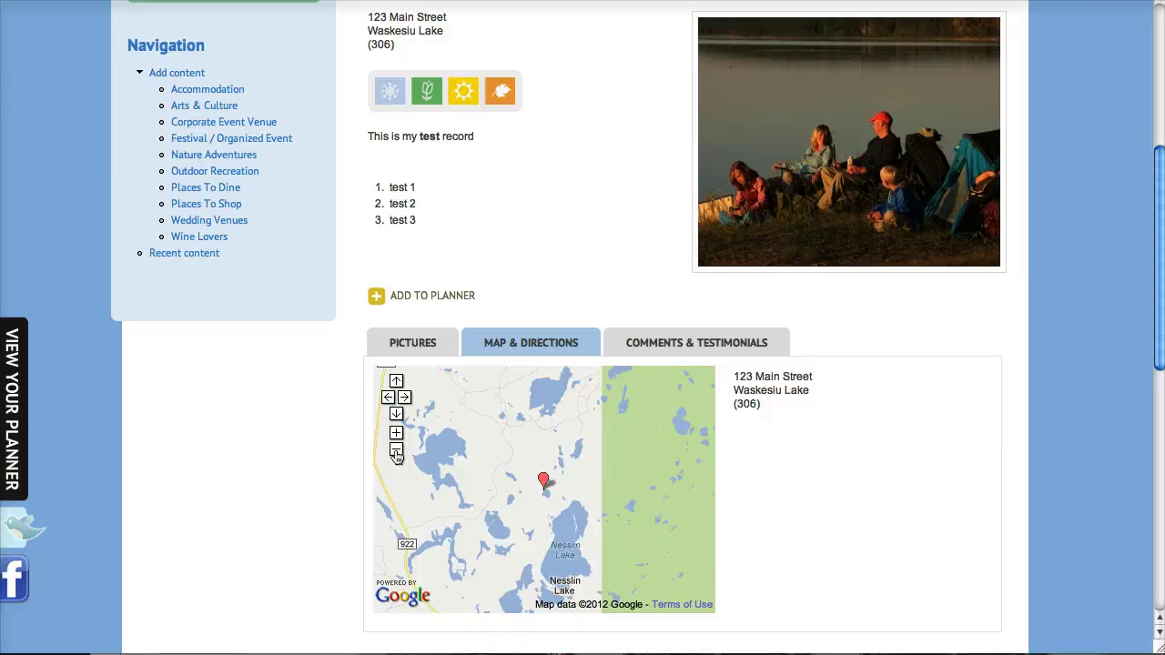
{"action": "left_click", "coordinate": [396, 451]}
{"action": "left_click", "coordinate": [396, 450]}
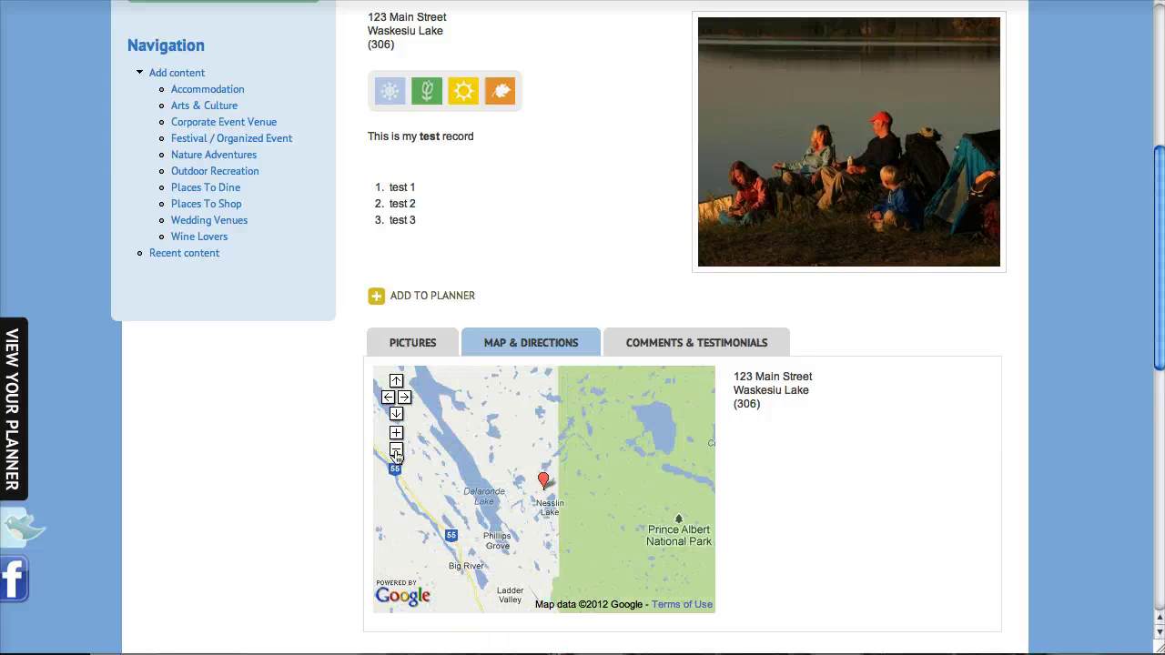
- Examine the new comment form in the listing's comments and testimonials section
{"action": "left_click", "coordinate": [703, 352]}
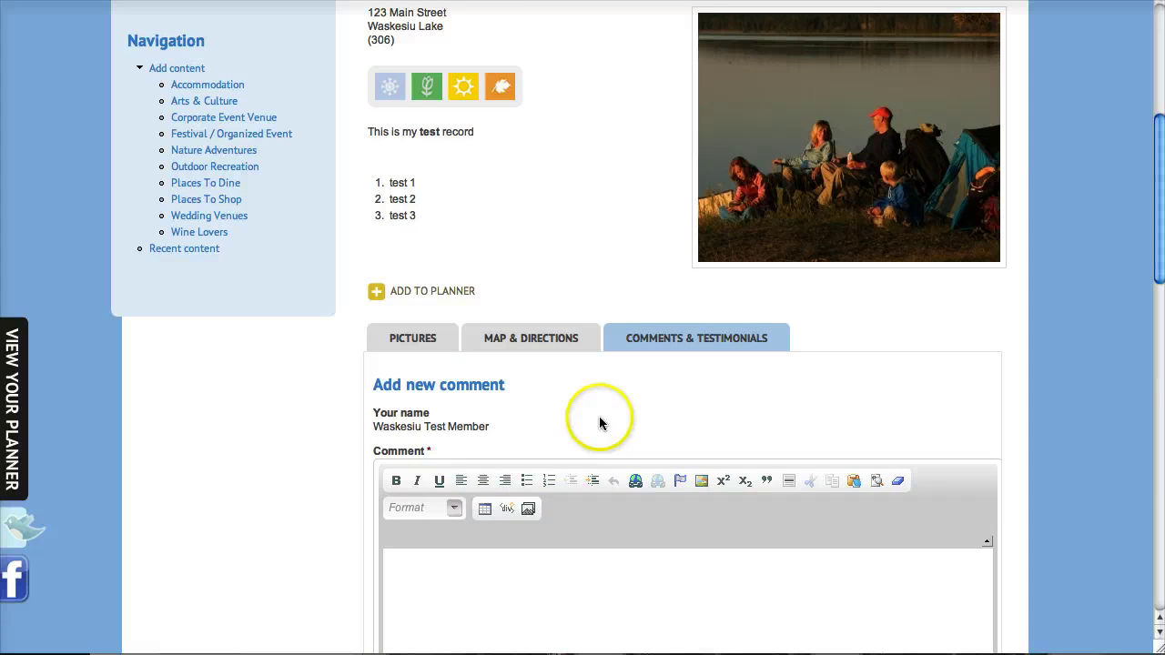
{"action": "scroll", "coordinate": [457, 556], "scroll_direction": "down", "scroll_amount": 1}
{"action": "scroll", "coordinate": [461, 557], "scroll_direction": "down", "scroll_amount": 6}
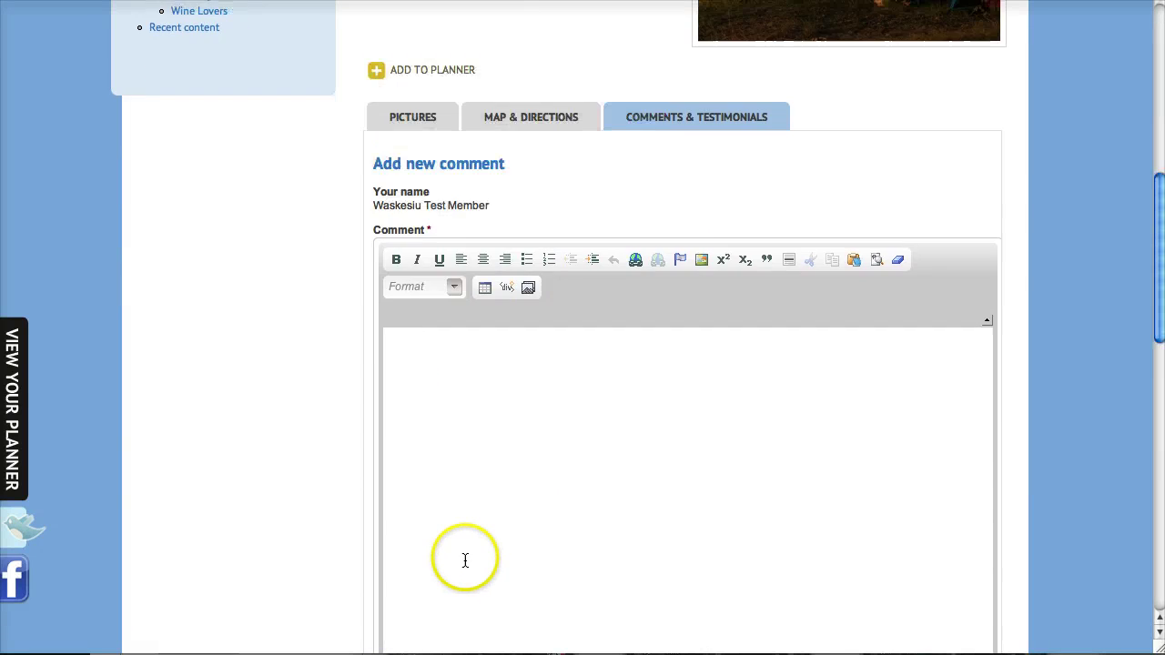
{"action": "scroll", "coordinate": [467, 559], "scroll_direction": "down", "scroll_amount": 1}
{"action": "scroll", "coordinate": [482, 508], "scroll_direction": "up", "scroll_amount": 7}
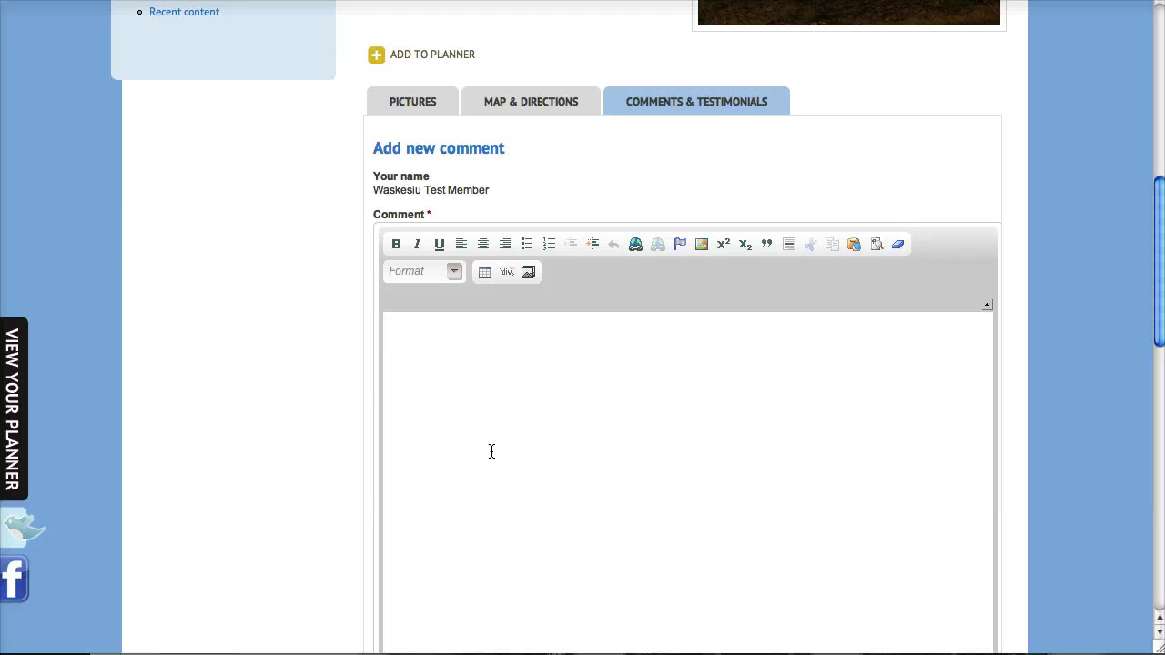
- Read the descriptions of the Accommodation and Festival / Organized Event content types available for new listings
{"action": "scroll", "coordinate": [491, 452], "scroll_direction": "up", "scroll_amount": 5}
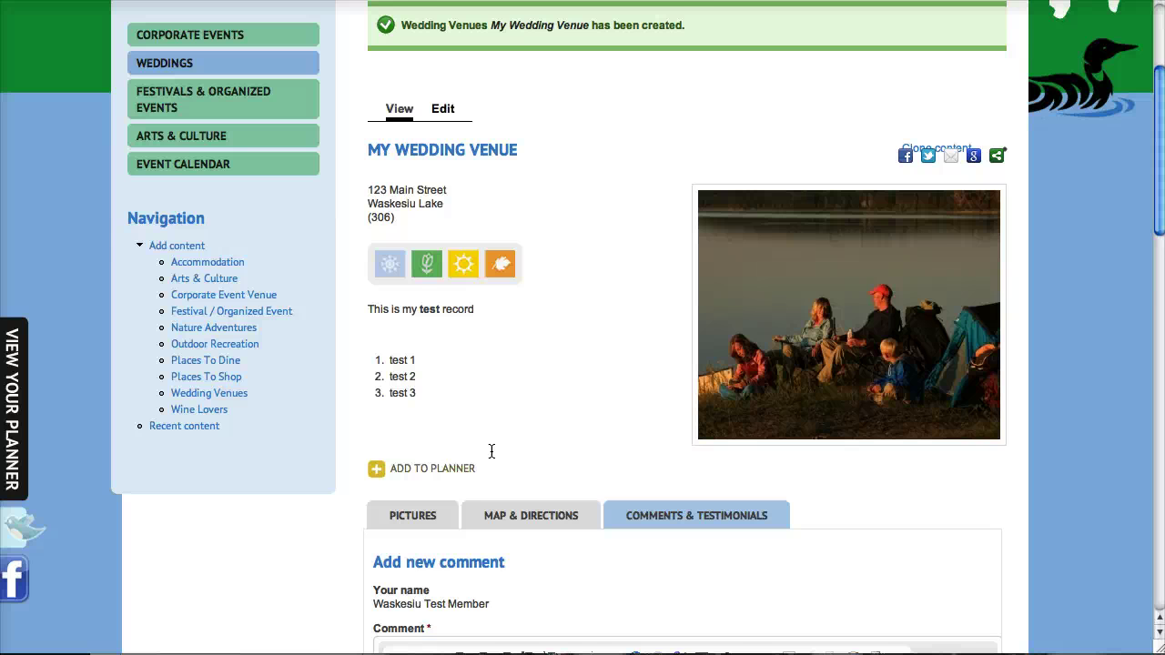
{"action": "scroll", "coordinate": [597, 426], "scroll_direction": "up", "scroll_amount": 5}
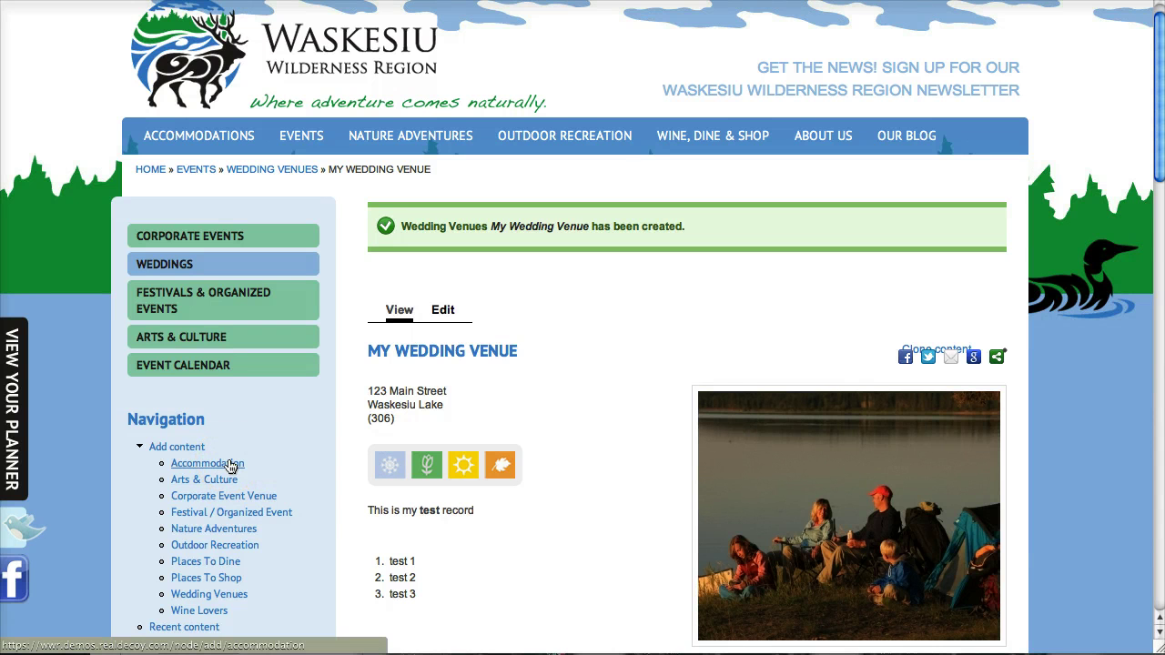
{"action": "mouse_move", "coordinate": [231, 466]}
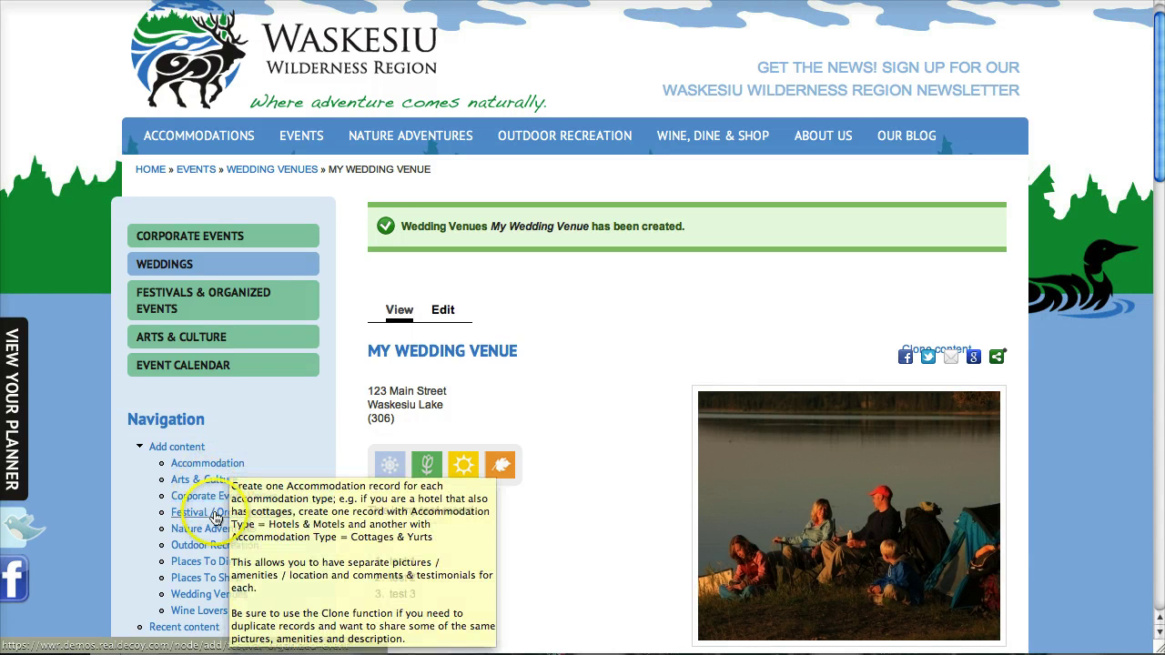
{"action": "mouse_move", "coordinate": [214, 518]}
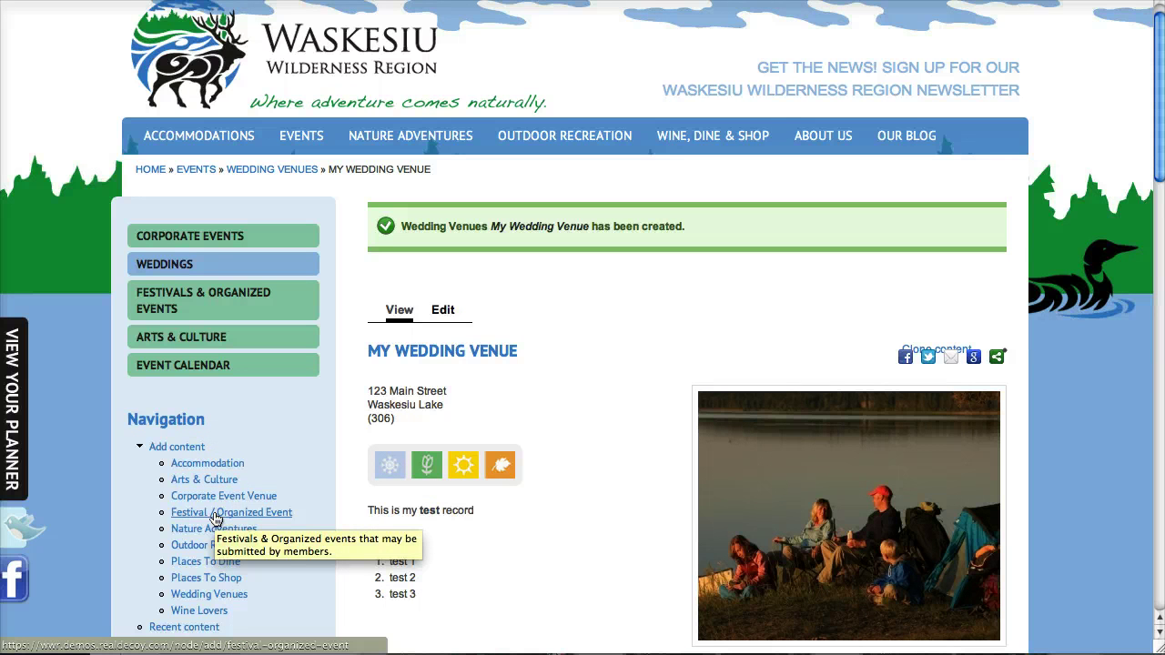